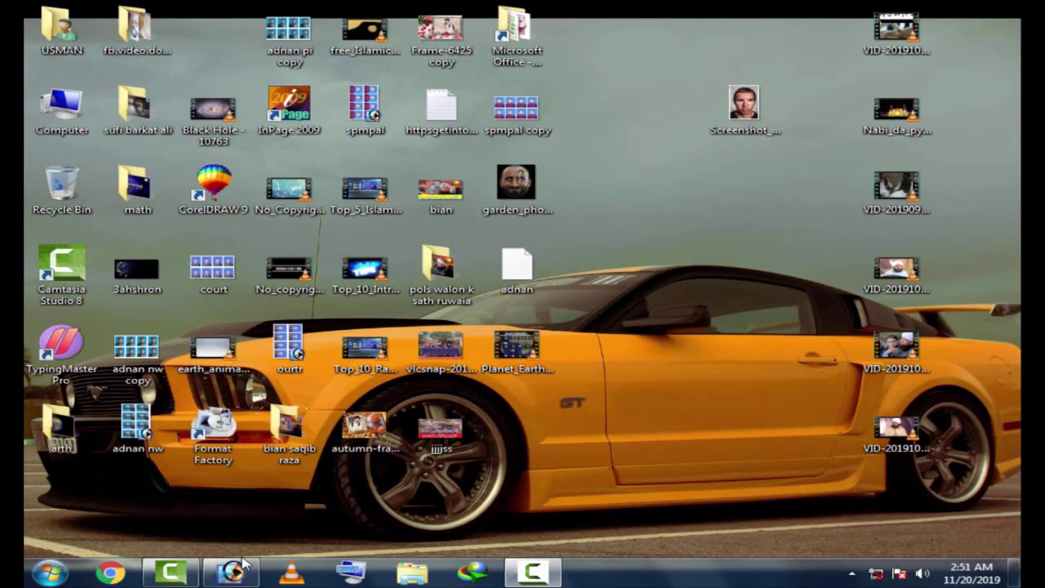
- Bring up the acne-scarred portrait in Photoshop and duplicate Layer 0 as Layer 0 copy
click(241, 564)
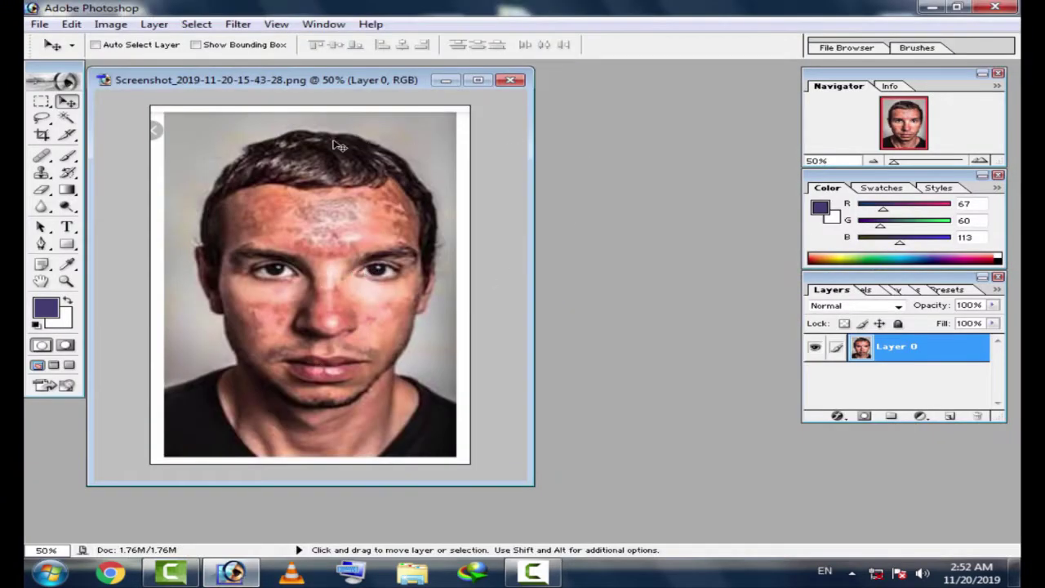
drag(337, 85, 328, 86)
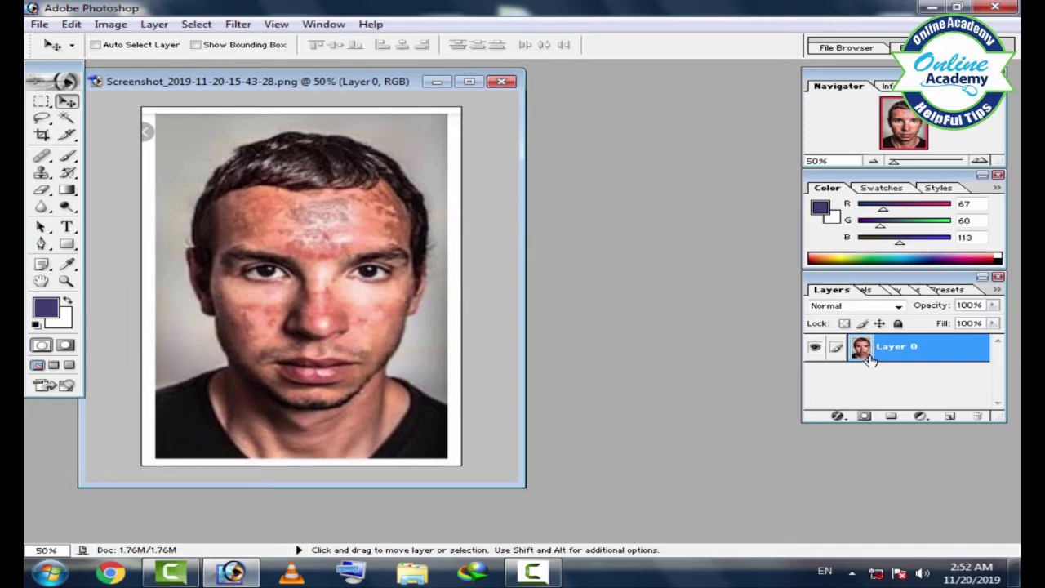
key(ctrl+j)
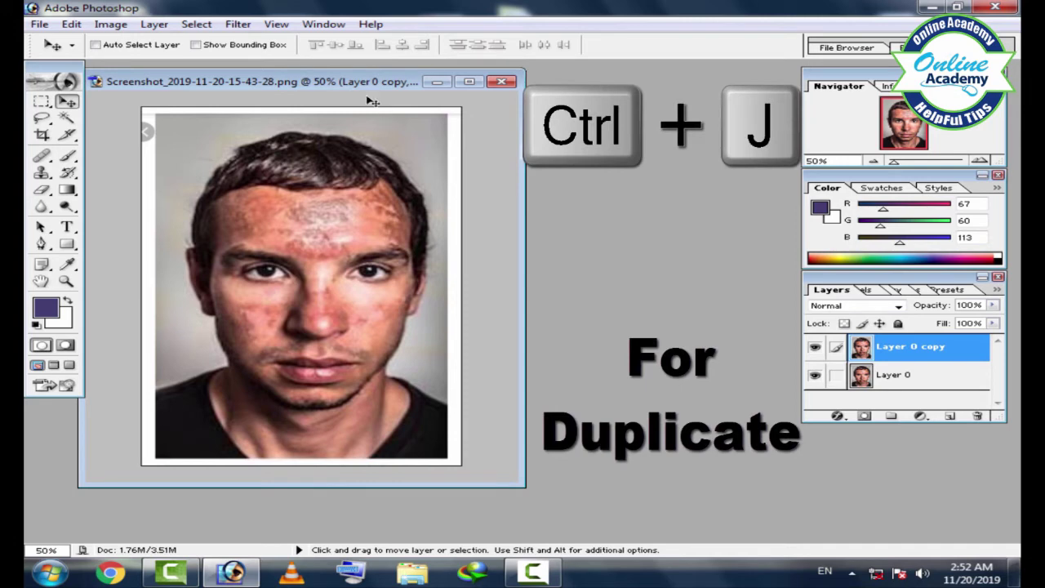
drag(360, 90, 367, 88)
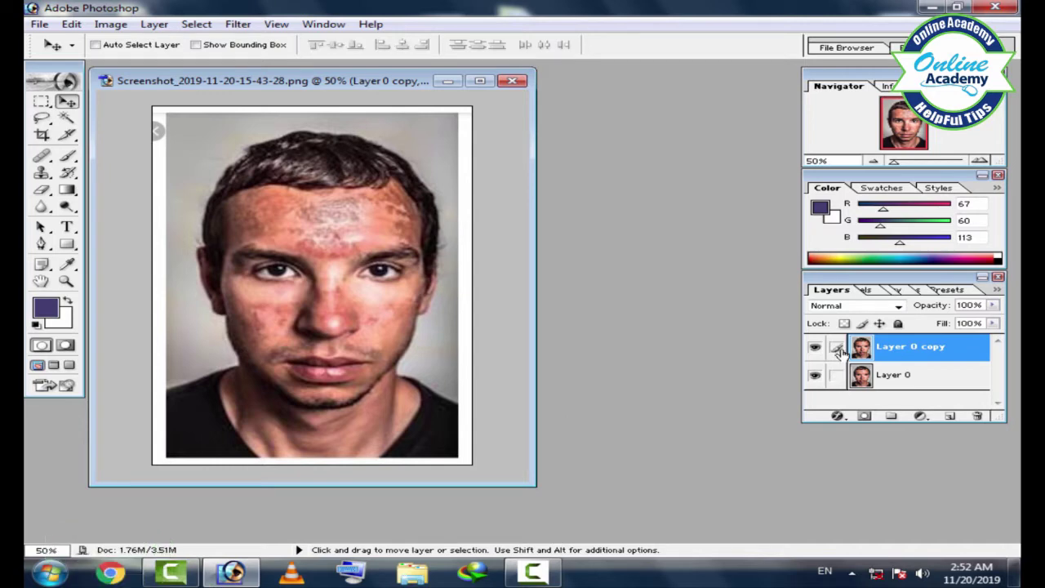
- Hide the duplicate and original layers, then make both visible again
click(814, 349)
click(814, 376)
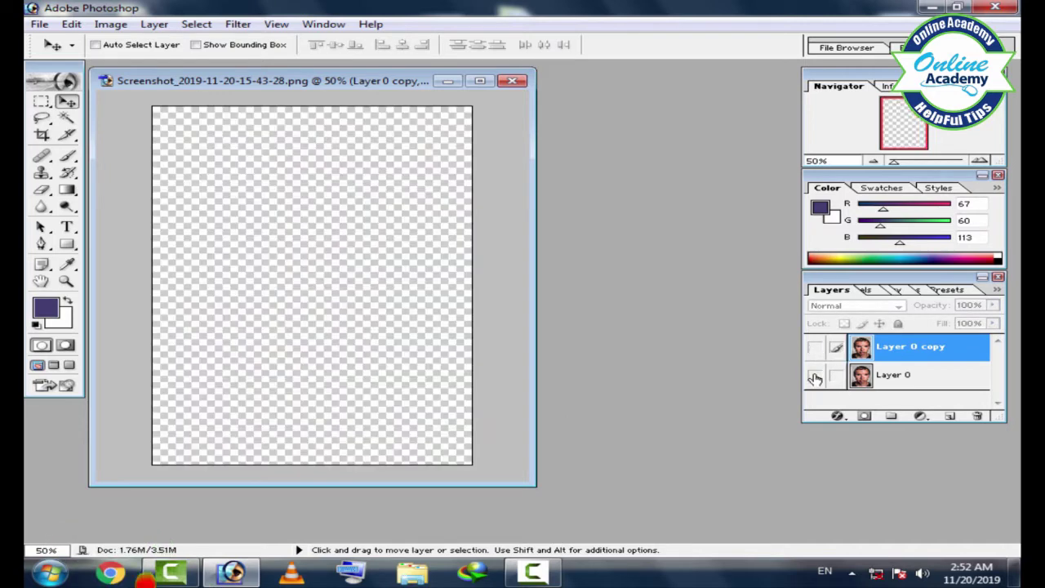
click(815, 376)
click(815, 377)
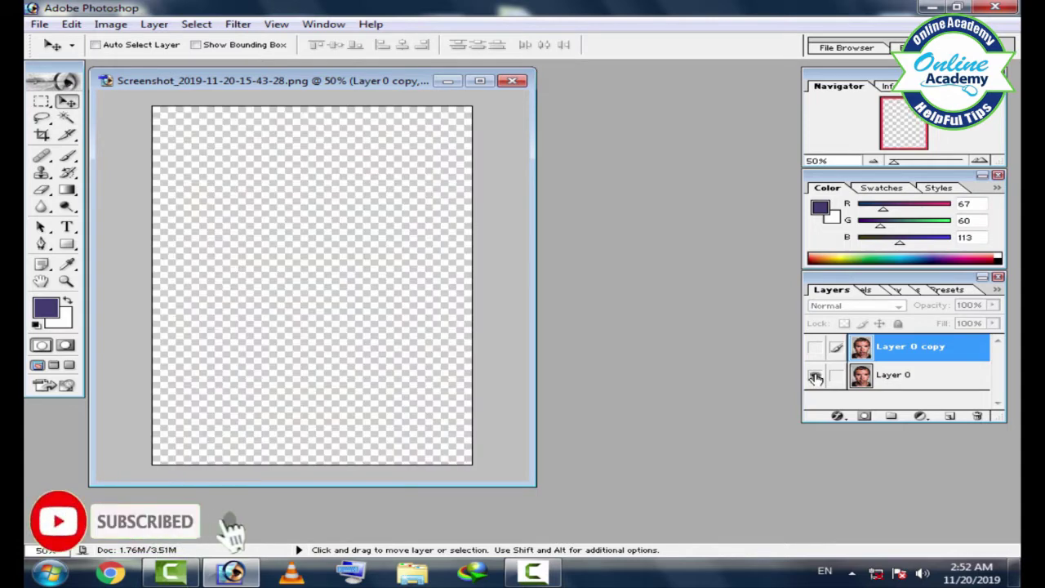
click(814, 376)
click(814, 349)
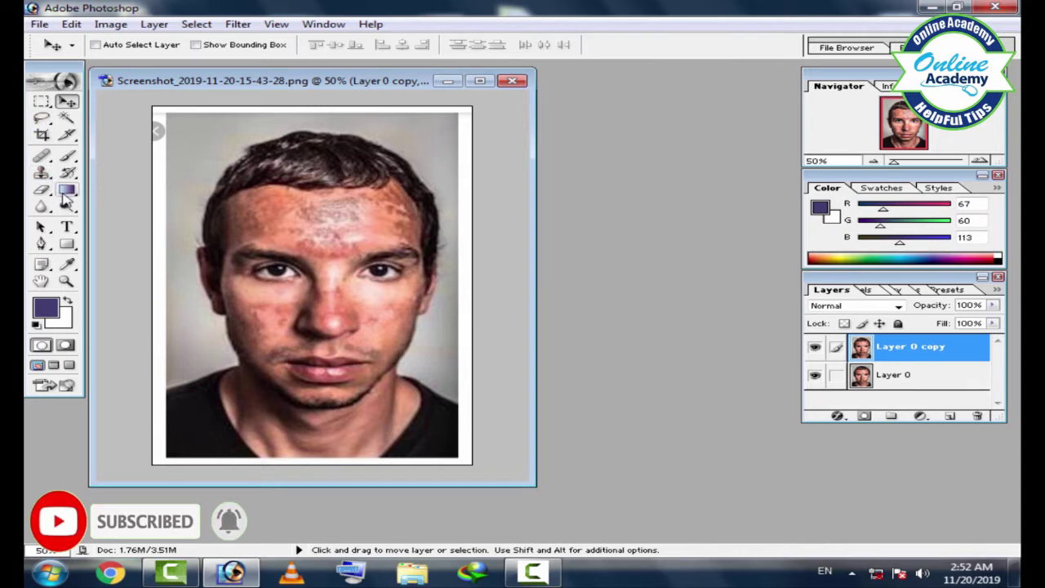
- Choose the Patch Tool and patch a scar at the centre of the forehead with clean skin
click(49, 160)
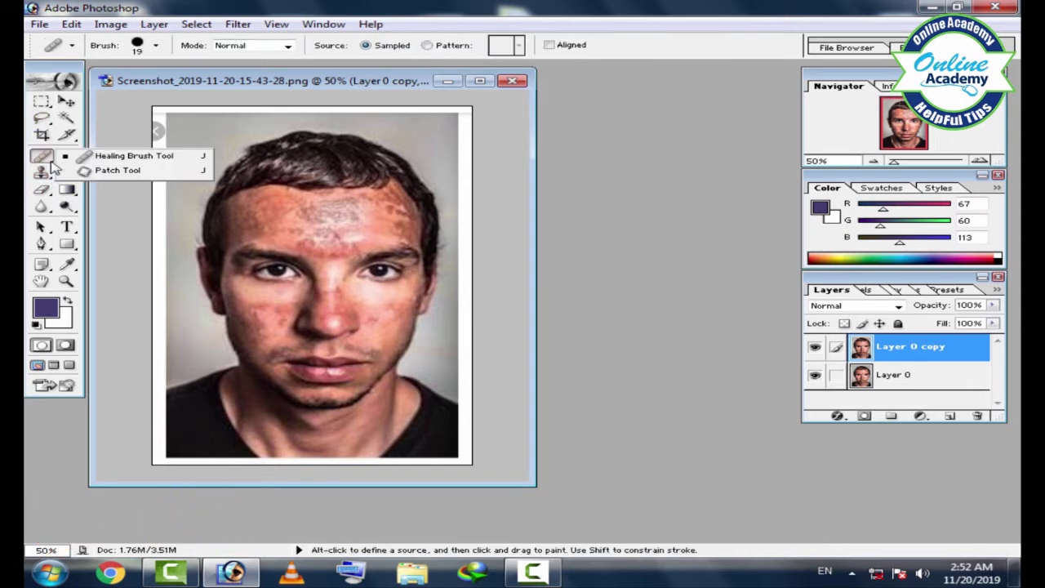
click(114, 169)
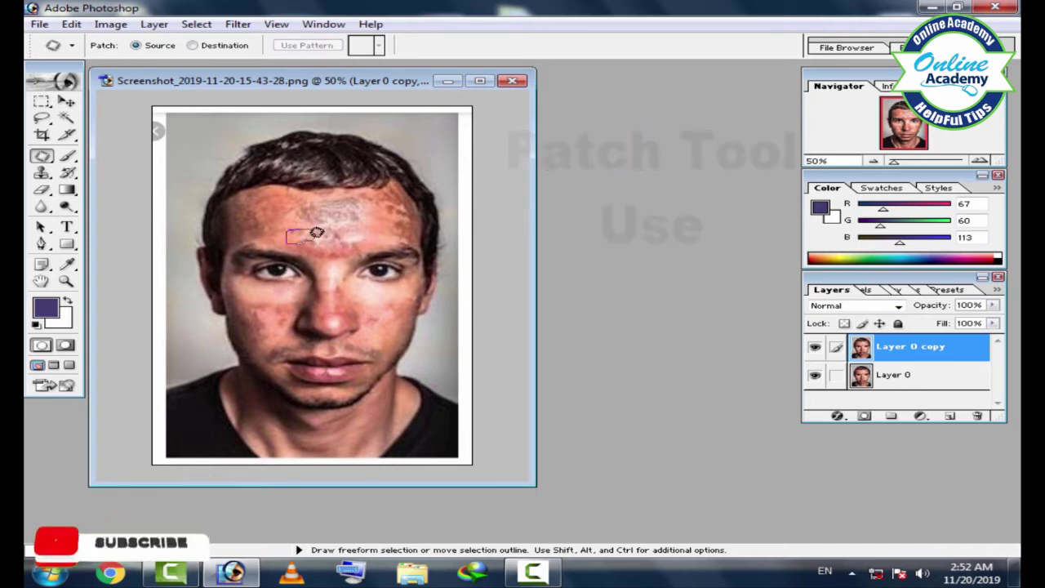
drag(269, 279, 266, 290)
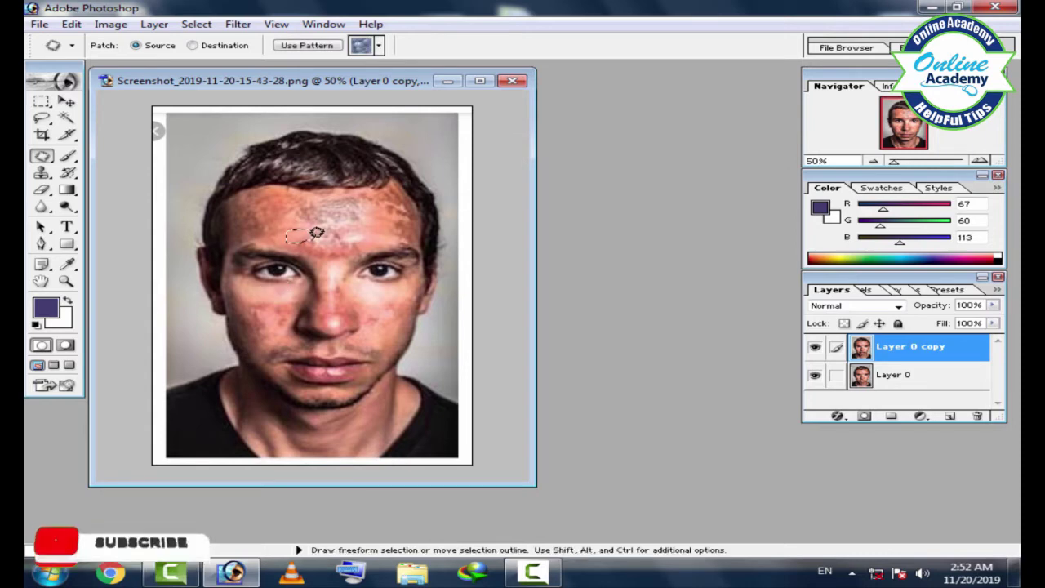
mouse_move(328, 259)
mouse_down()
mouse_move(336, 262)
mouse_move(316, 233)
mouse_up()
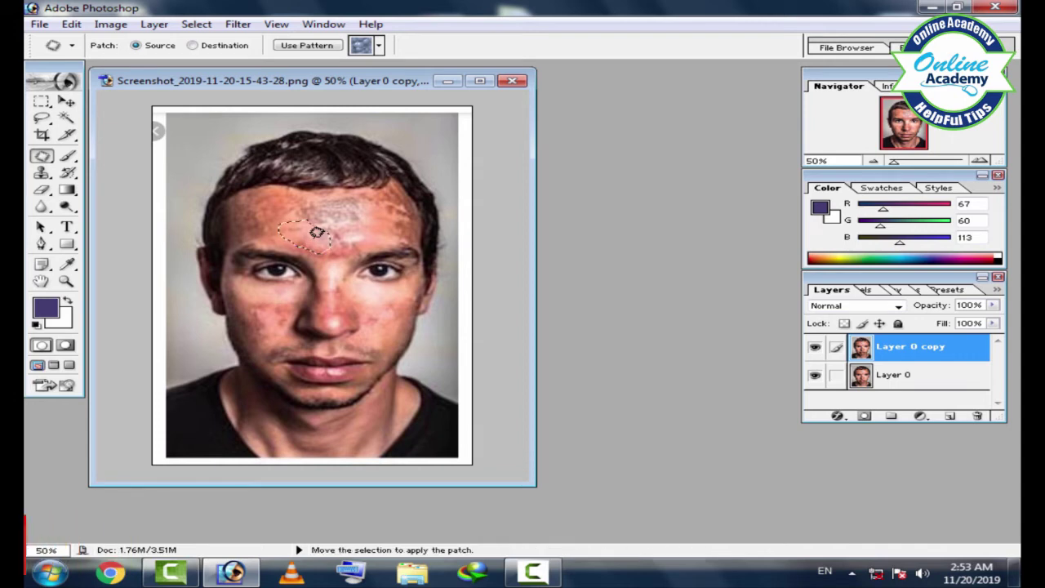
click(316, 232)
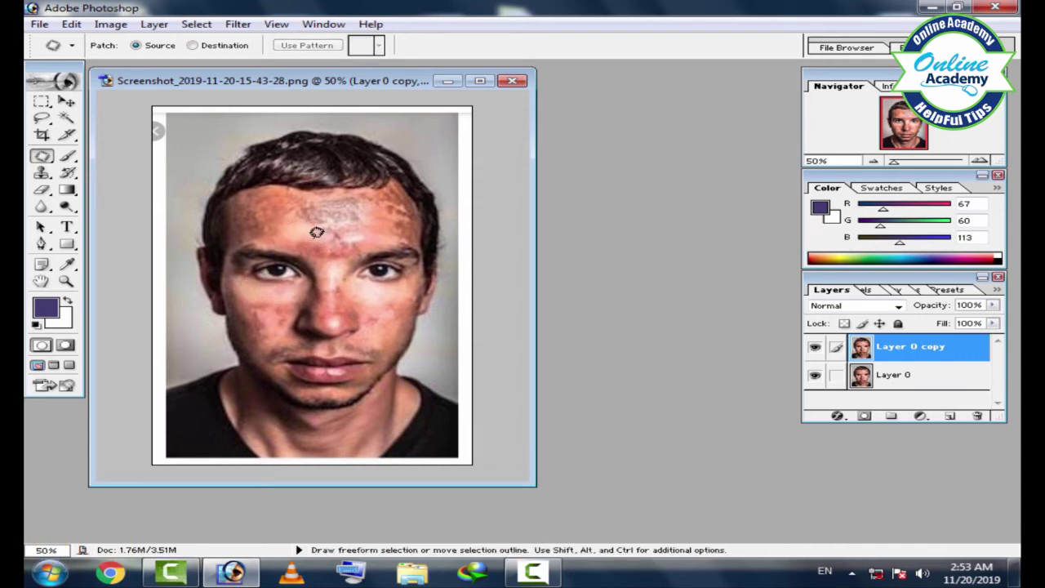
- Patch the scars on the right side of the forehead with nearby clean skin
mouse_move(317, 233)
mouse_down()
mouse_move(338, 232)
mouse_move(316, 232)
mouse_up()
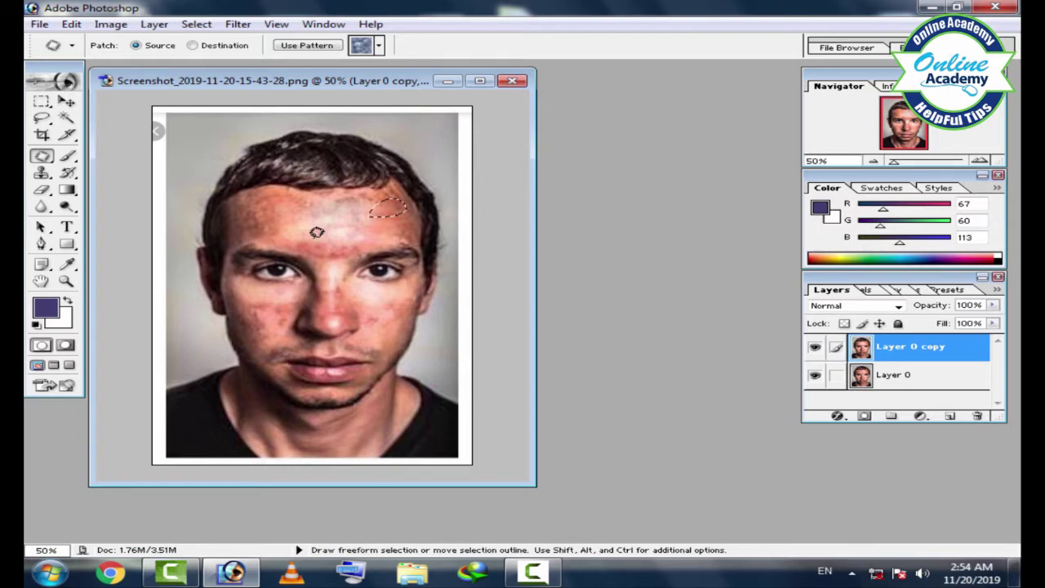
mouse_move(377, 194)
mouse_down()
mouse_move(364, 204)
mouse_move(384, 214)
mouse_up()
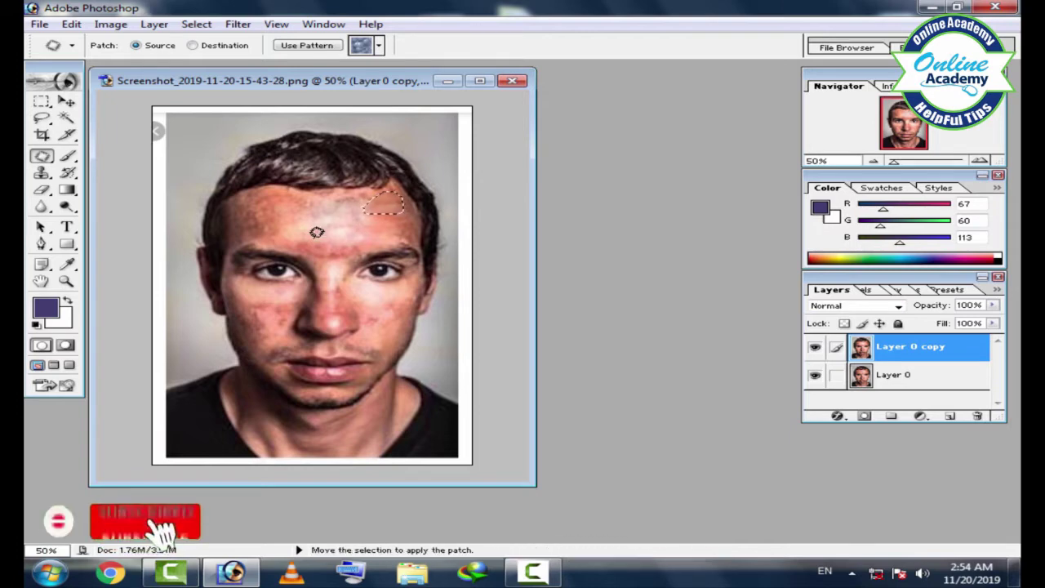
mouse_move(412, 227)
mouse_down()
mouse_move(384, 237)
mouse_move(402, 202)
mouse_up()
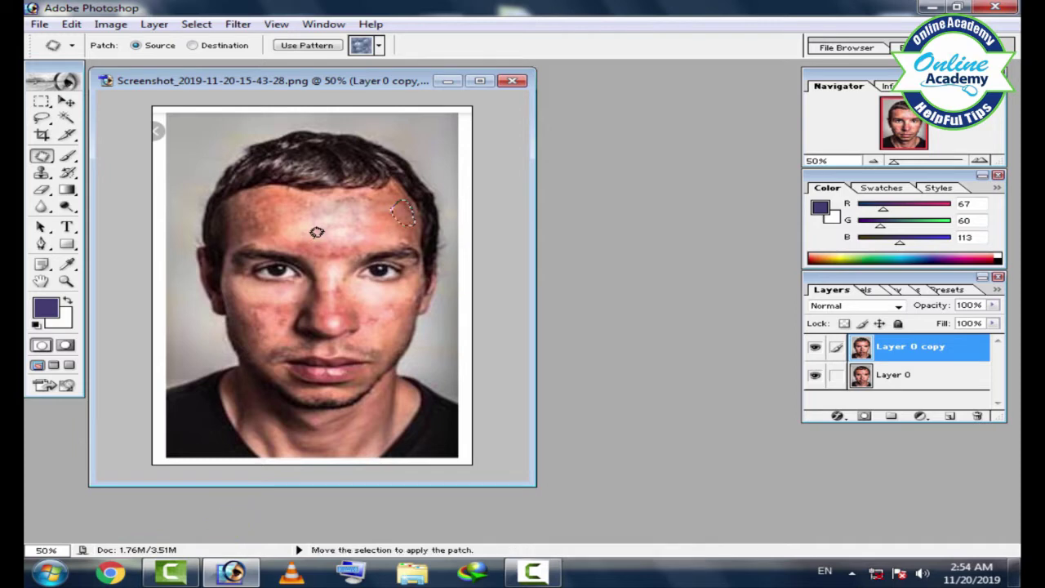
drag(317, 232, 317, 231)
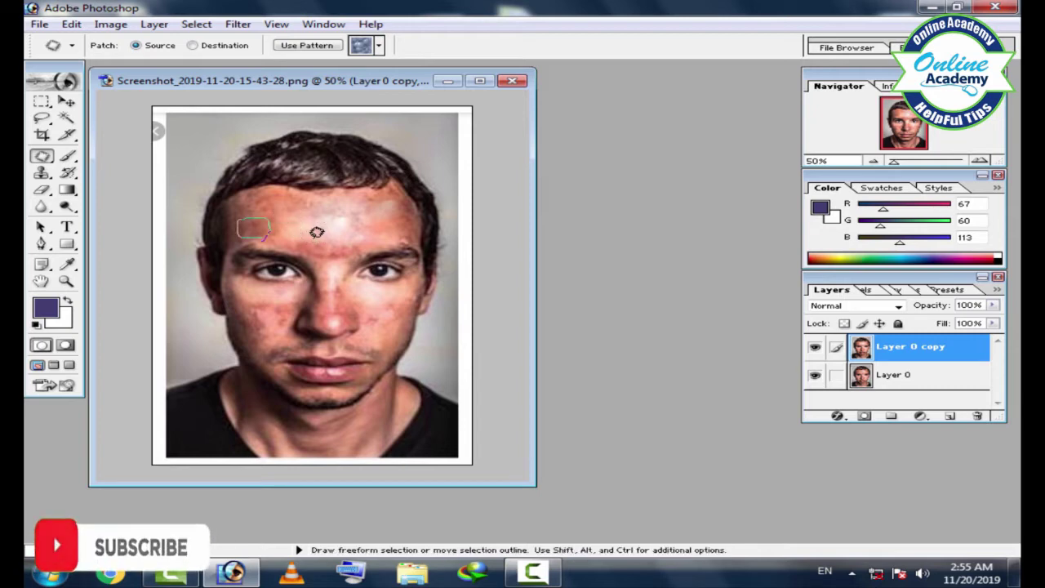
- Outline a scar on the left forehead and patch it with clean skin
mouse_move(255, 219)
mouse_down()
mouse_move(245, 218)
mouse_move(316, 231)
mouse_up()
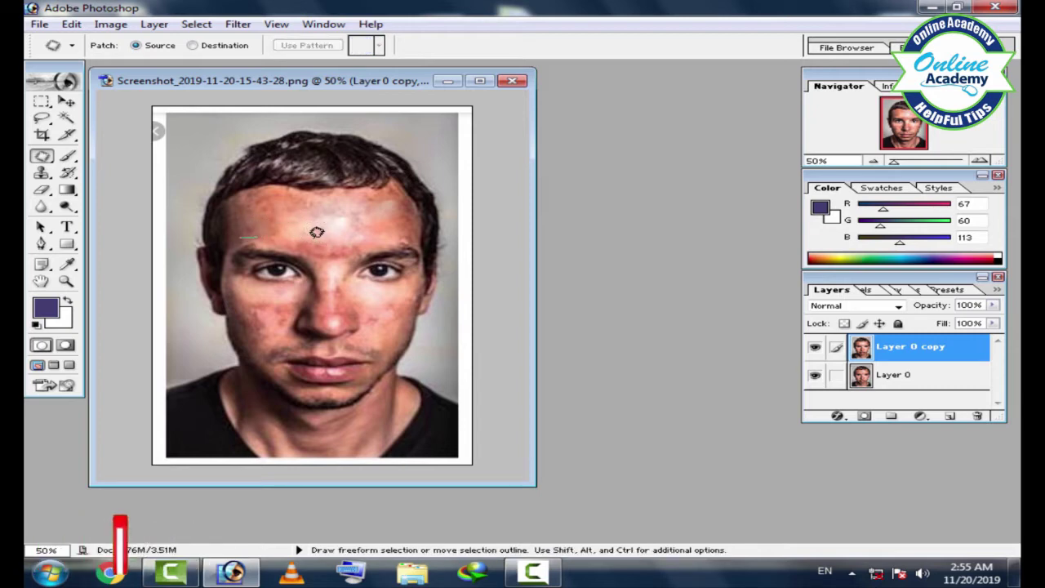
drag(253, 239, 311, 239)
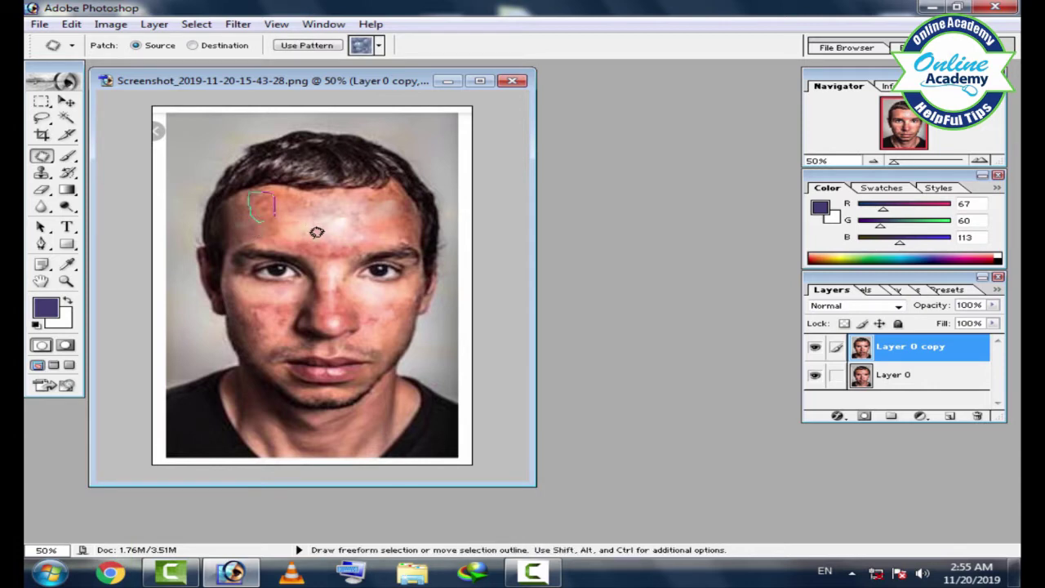
drag(266, 225, 258, 249)
drag(316, 232, 317, 232)
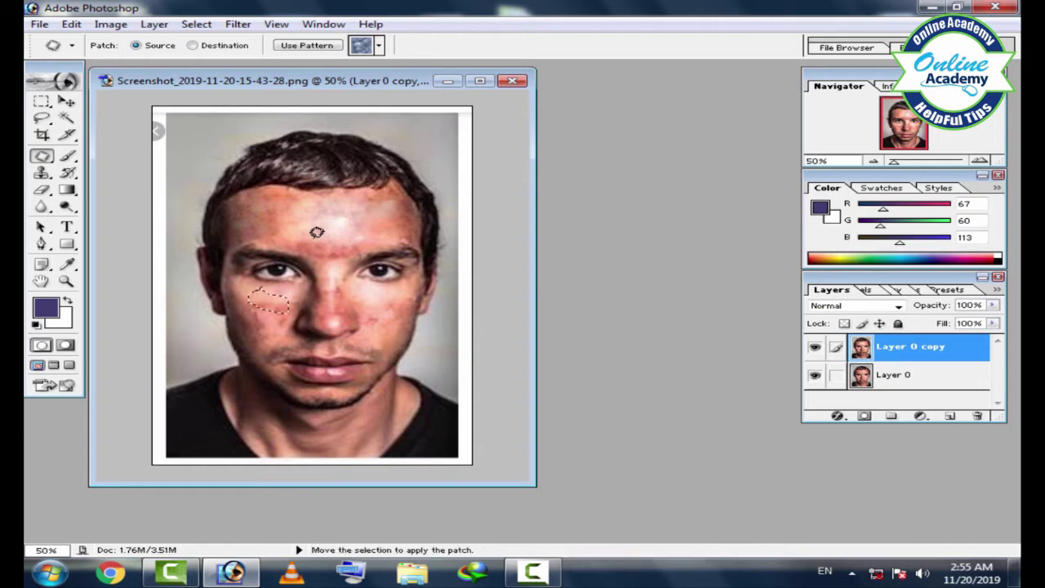
- Patch scarred areas on the left cheek with clean skin, outlining a larger area next
drag(282, 308, 259, 316)
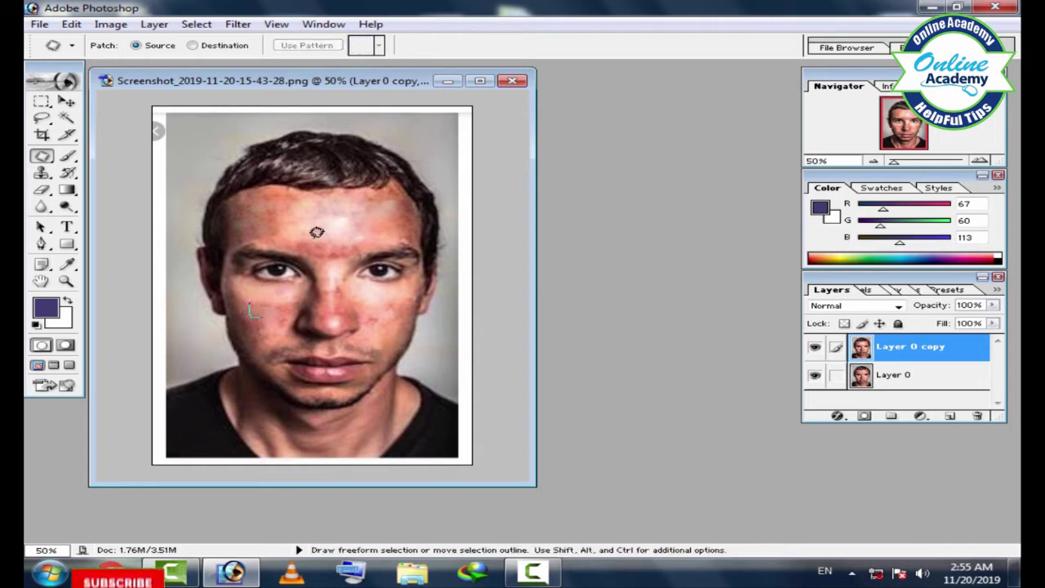
key(ctrl+d)
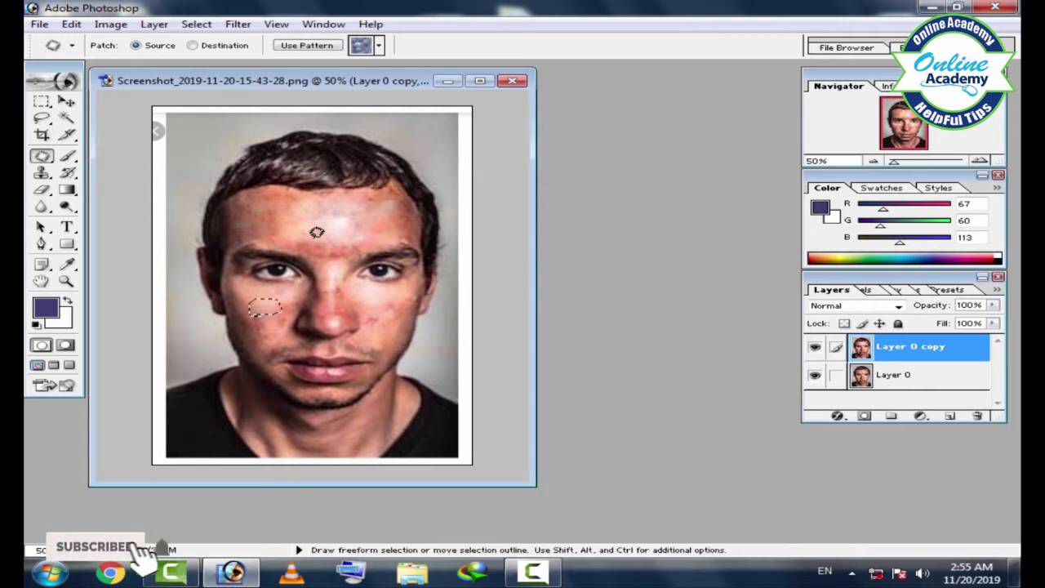
mouse_move(273, 326)
mouse_down()
mouse_move(292, 317)
mouse_move(253, 319)
mouse_up()
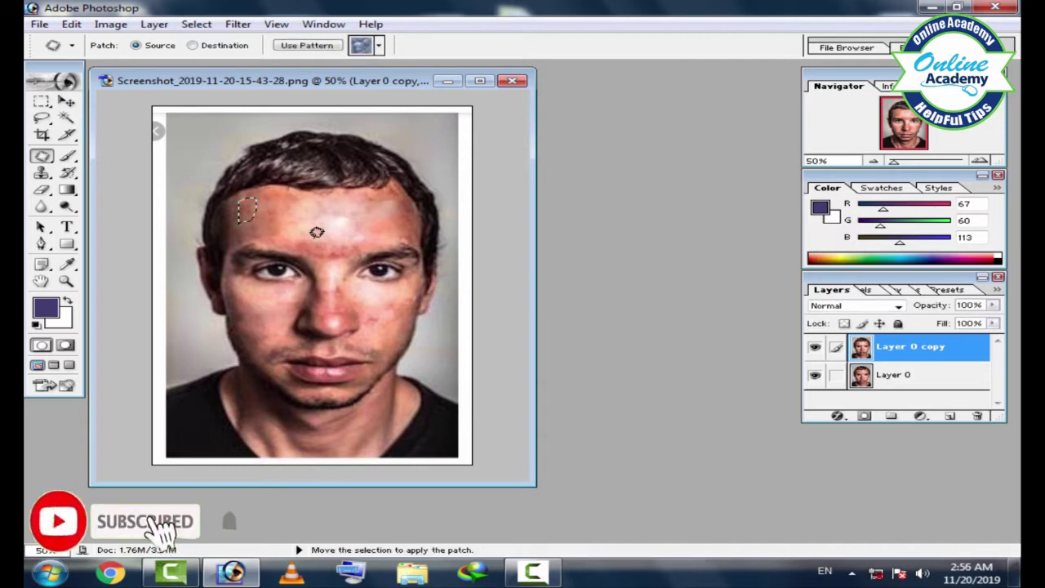
drag(247, 199, 242, 221)
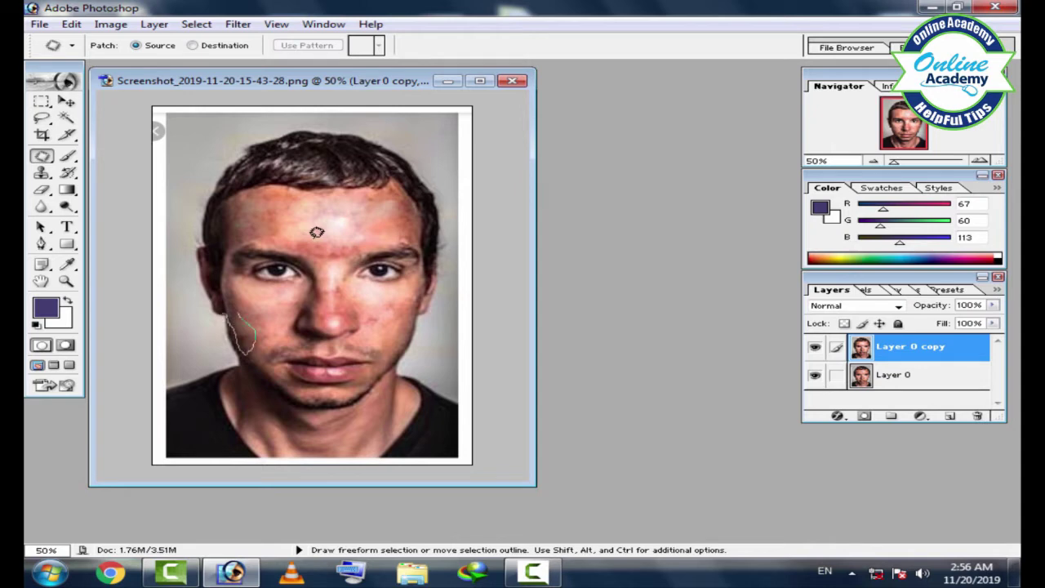
drag(255, 336, 243, 351)
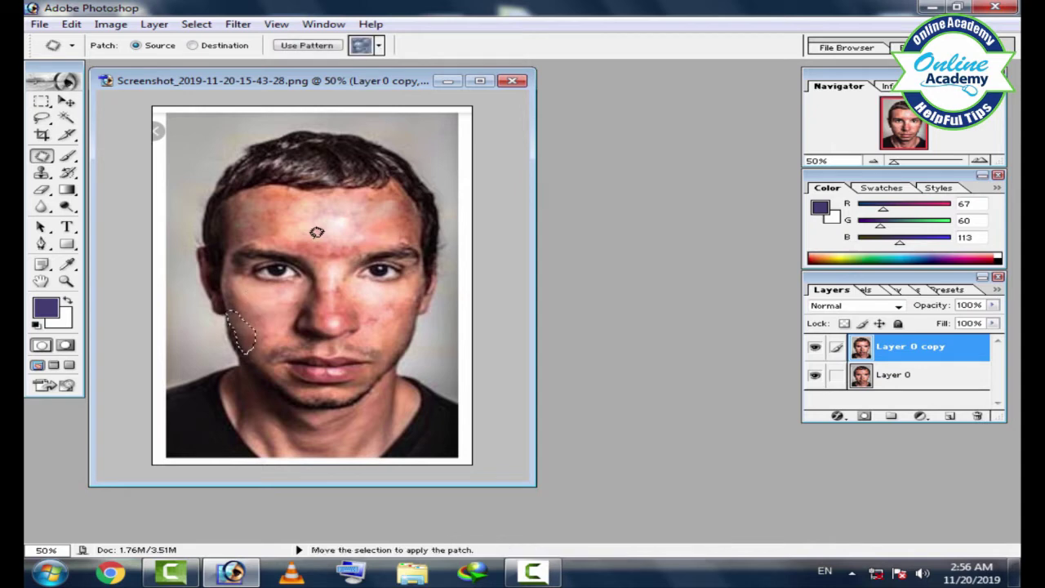
- Set up the Healing Brush at size 40, dismiss the source warning, and sample clean skin as source
click(42, 156)
click(89, 154)
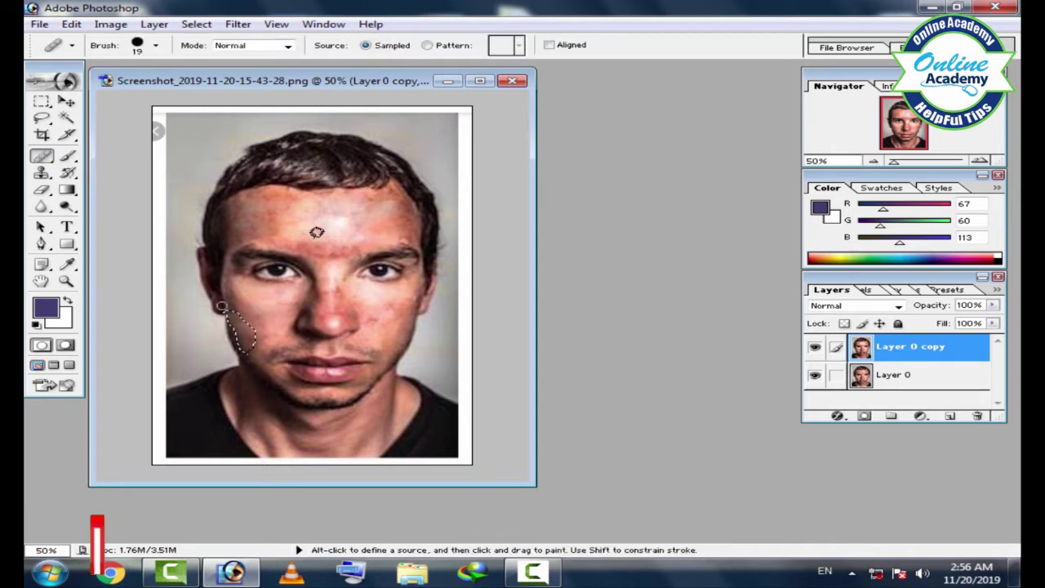
click(317, 232)
key(Return)
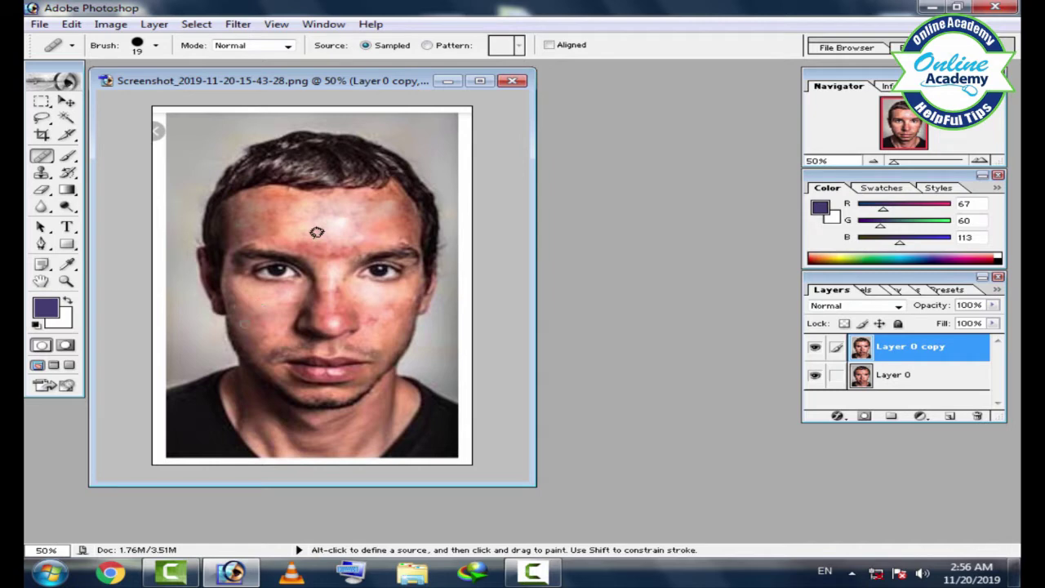
key(alt)
alt+click(317, 231)
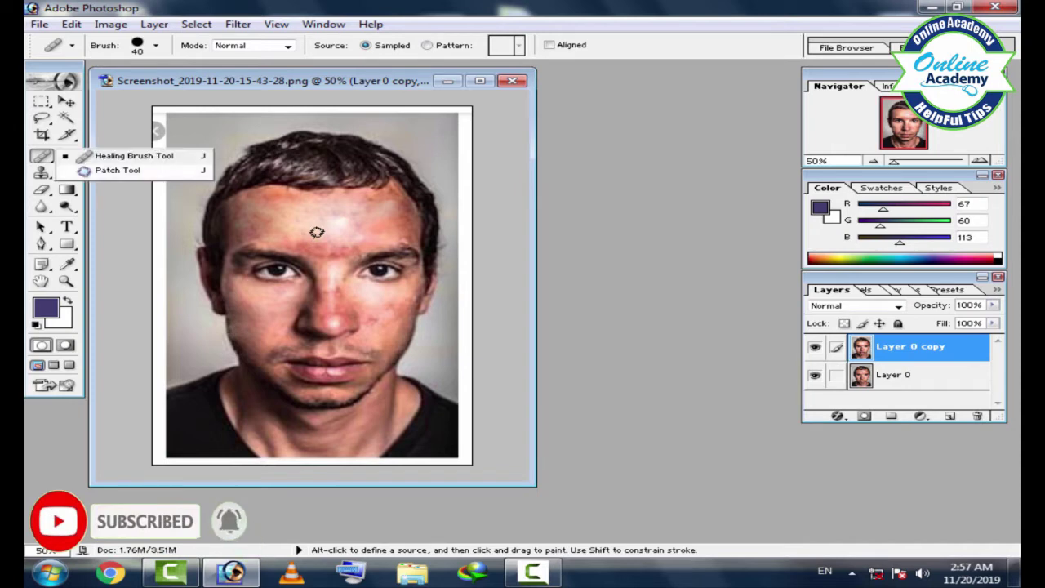
- Outline the left cheek blemish for patching and zoom in closely on it
drag(41, 155, 89, 171)
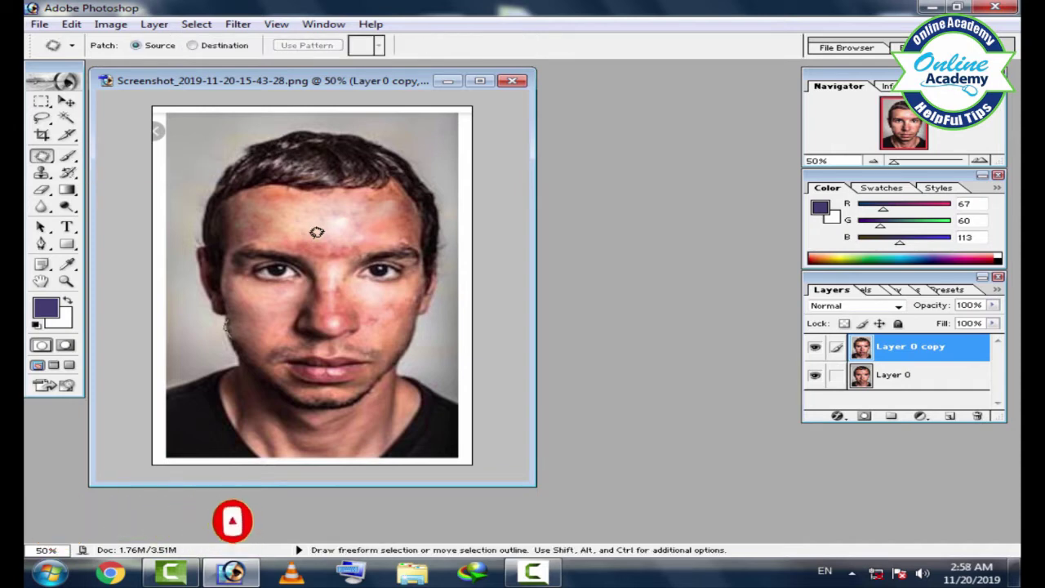
key(ctrl+d)
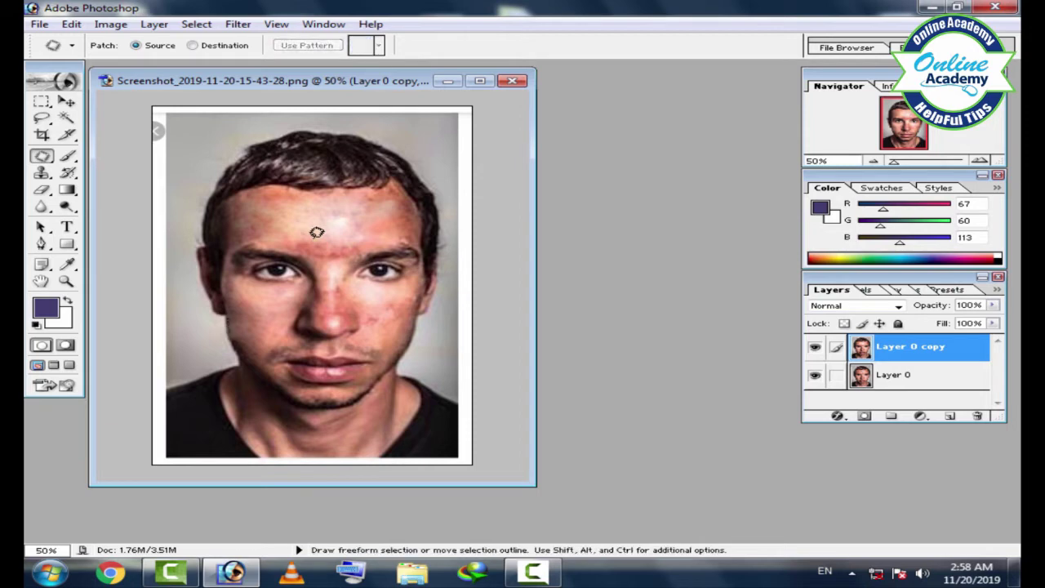
drag(241, 328, 232, 314)
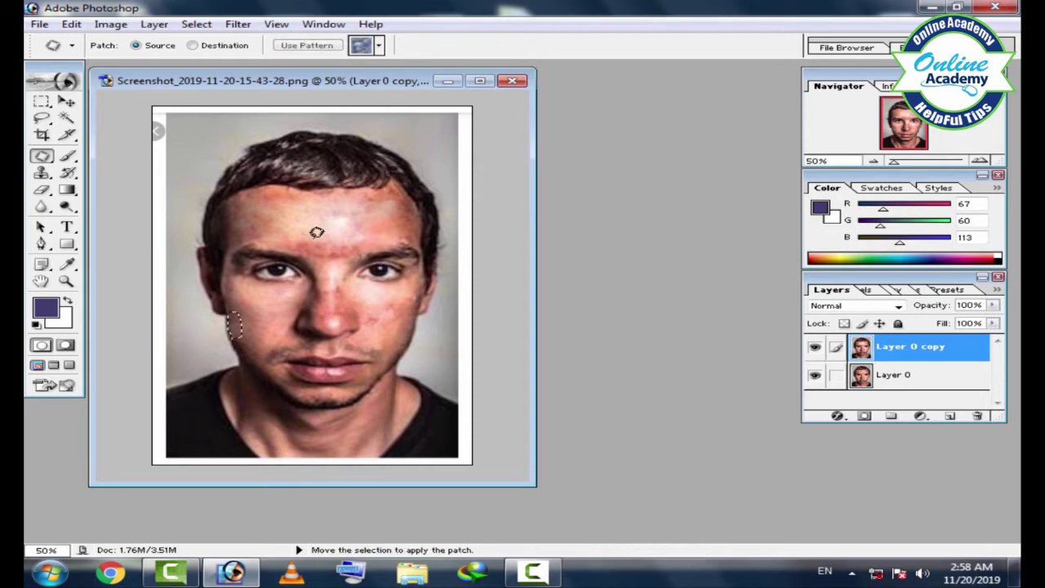
key(z)
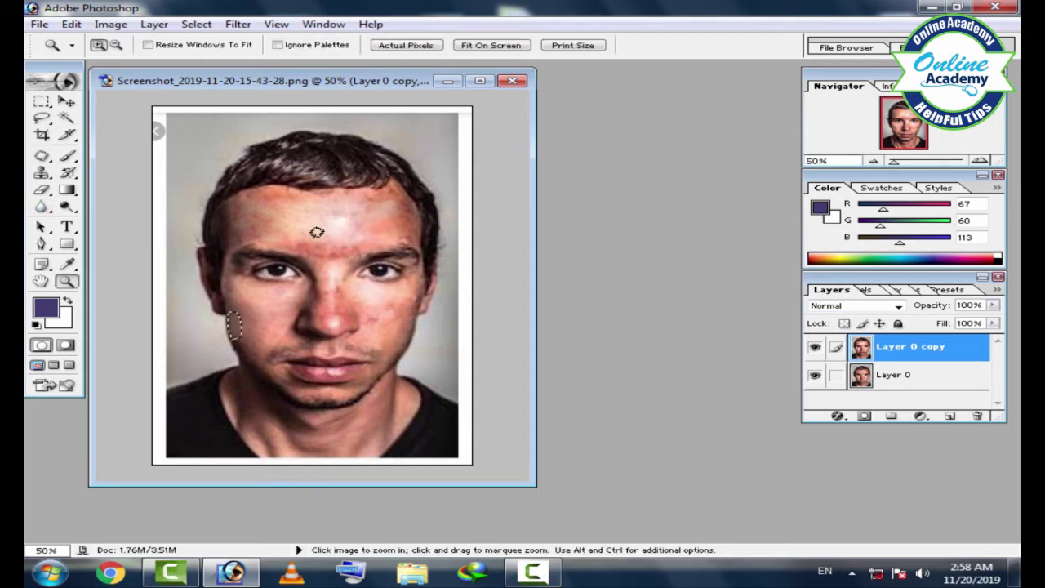
drag(213, 307, 276, 367)
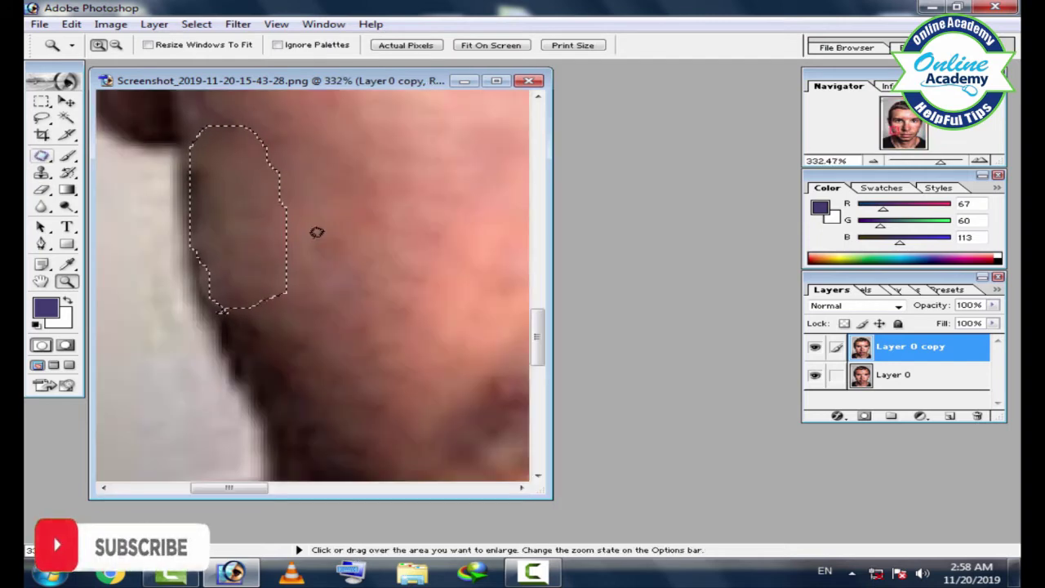
- Sample clean cheek skin with the Healing Brush, enable Aligned, and try healing the upper cheek (undone)
drag(42, 155, 129, 156)
key(ctrl+d)
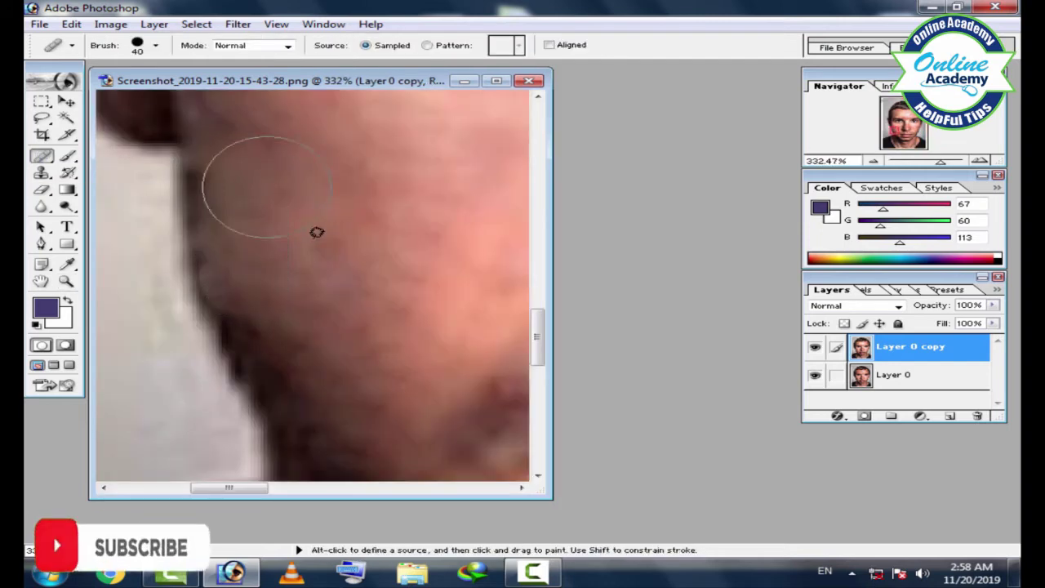
click(250, 184)
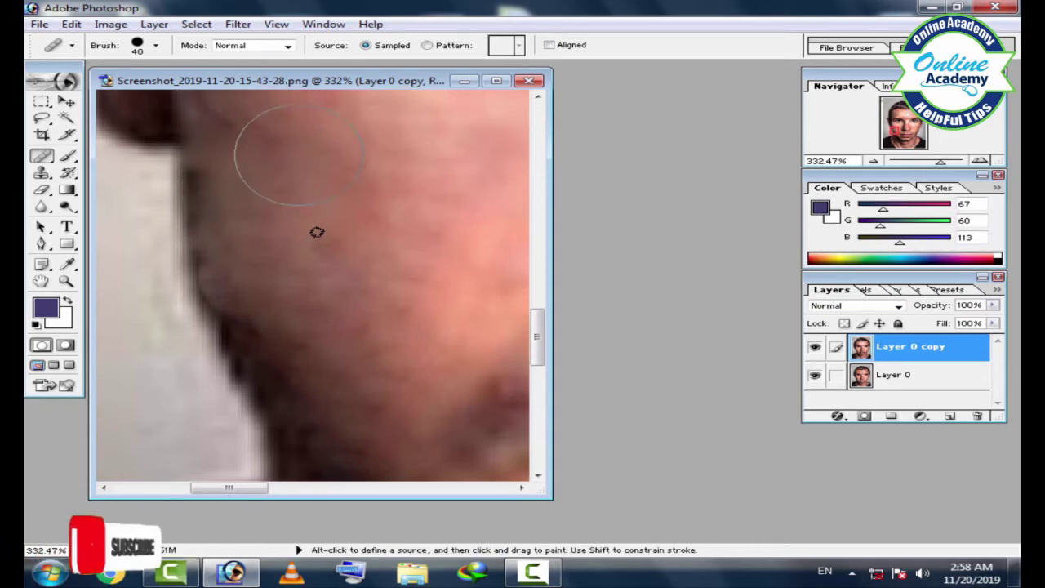
click(548, 45)
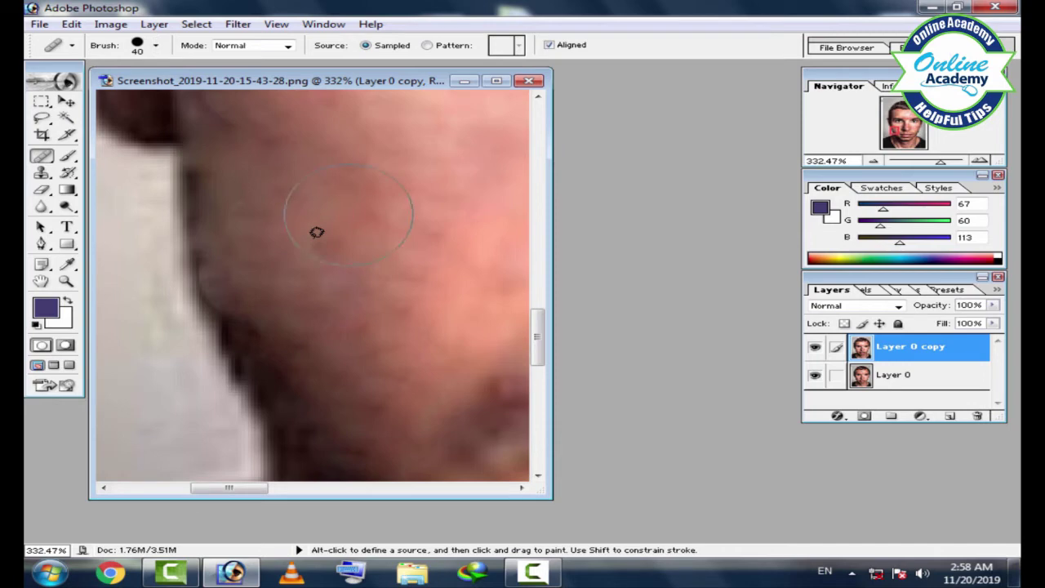
click(268, 198)
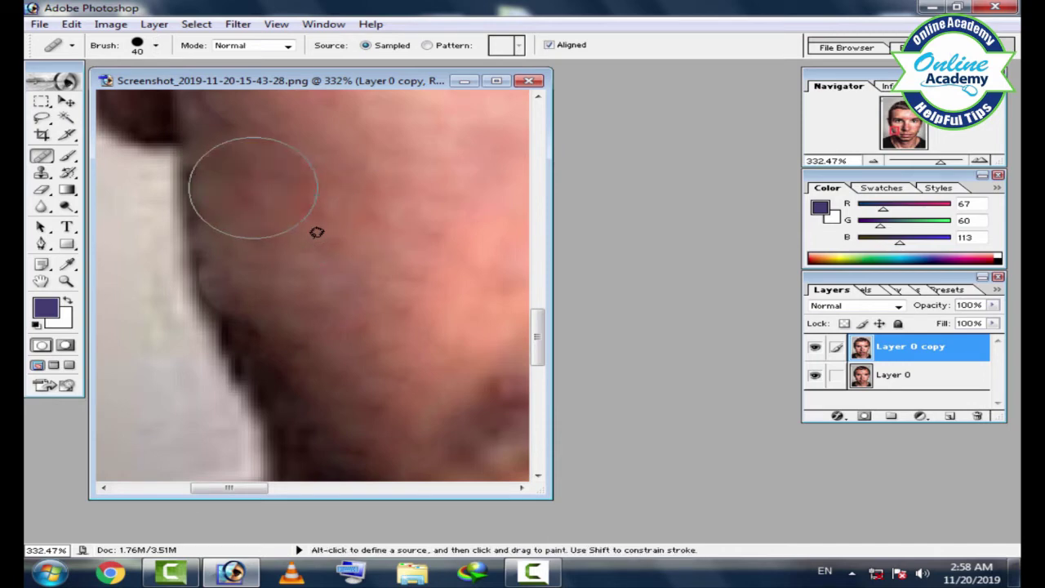
key(ctrl+z)
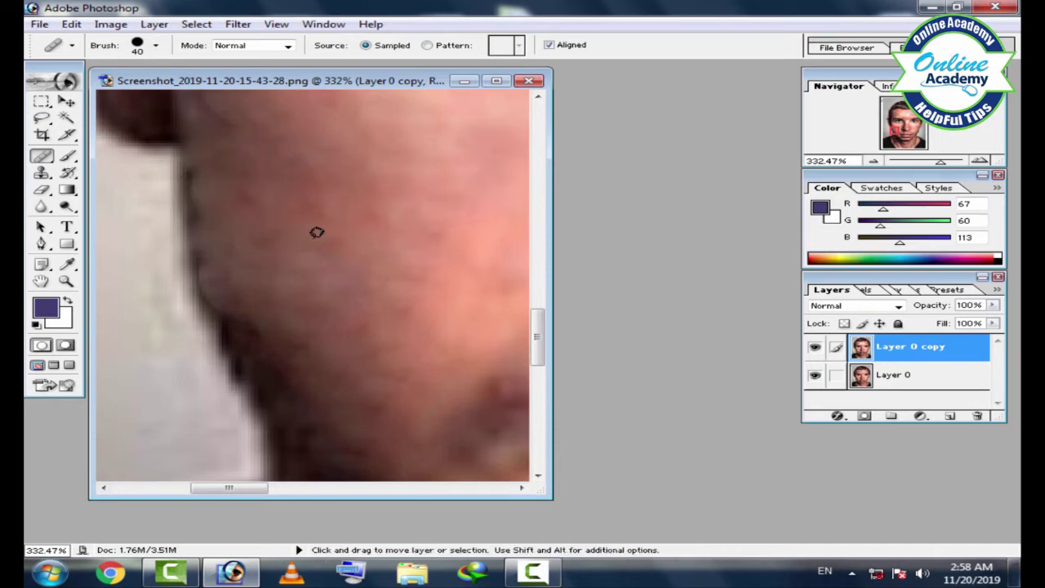
- Patch the rough skin along the left jaw edge with smooth nearby skin
drag(42, 155, 122, 169)
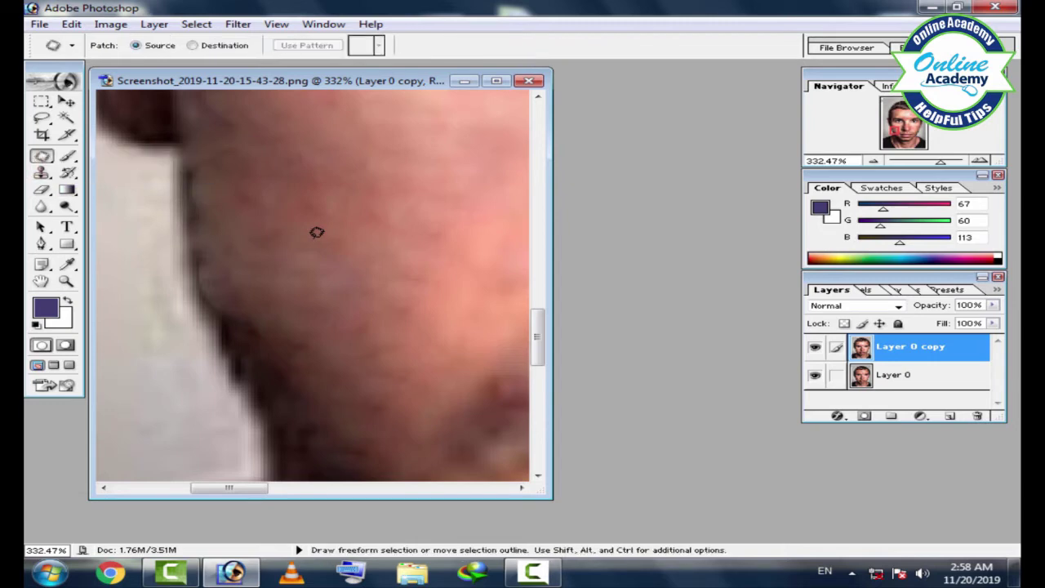
drag(189, 220, 317, 231)
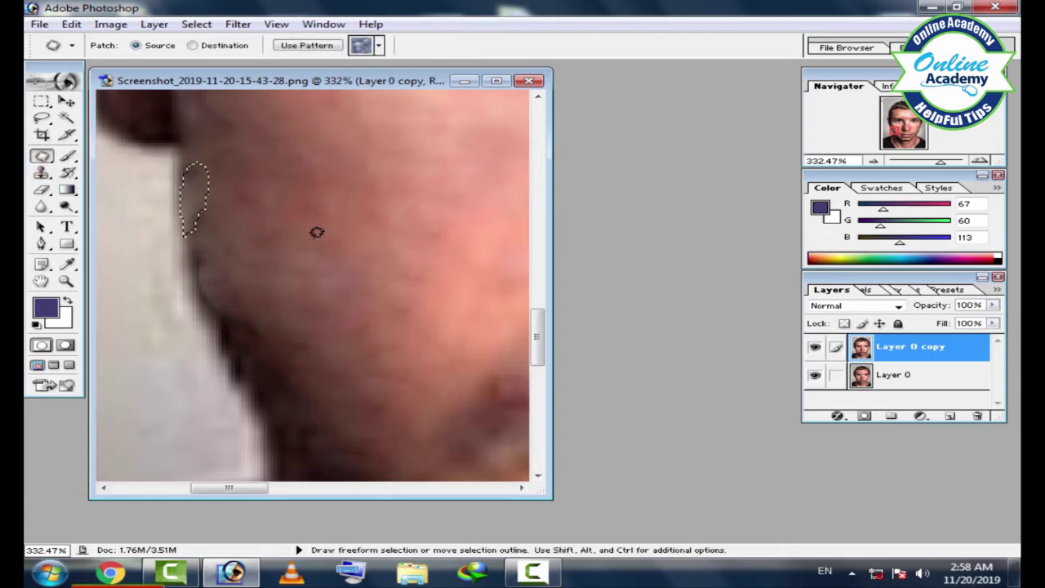
key(ctrl+d)
mouse_move(189, 247)
mouse_down()
mouse_move(298, 341)
mouse_move(400, 278)
mouse_up()
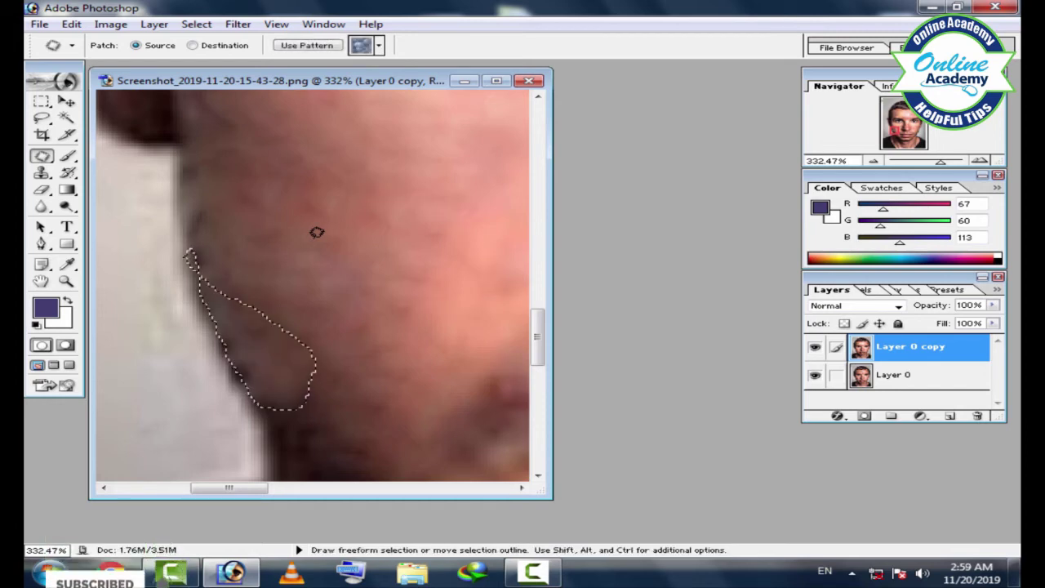
key(ctrl+d)
mouse_move(233, 382)
mouse_down()
mouse_move(215, 343)
mouse_move(317, 232)
mouse_up()
key(ctrl+d)
- Switch to the Brush Tool and set 43% opacity and 49% flow
key(e)
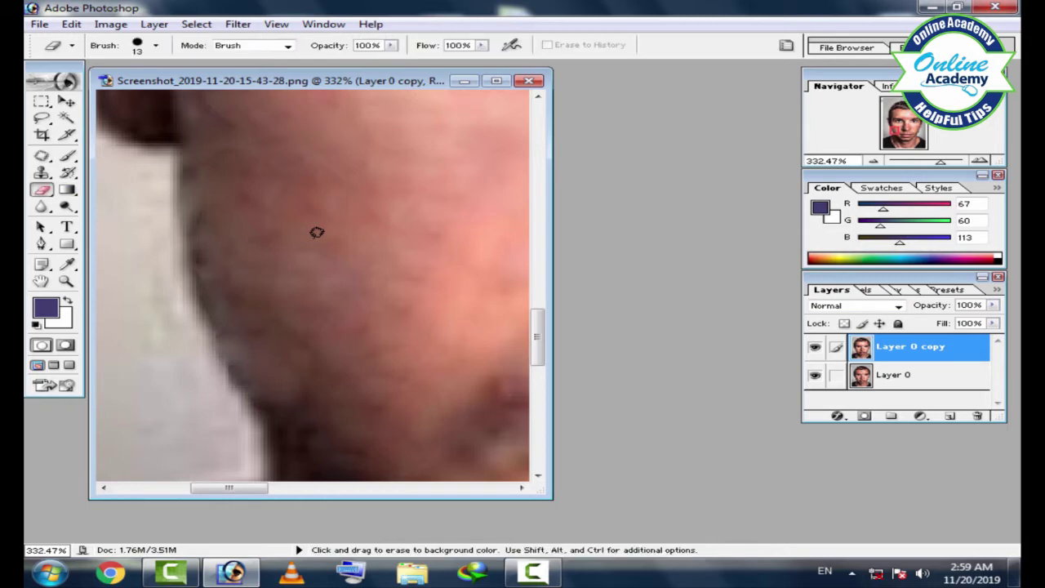
key(b)
alt+click(400, 162)
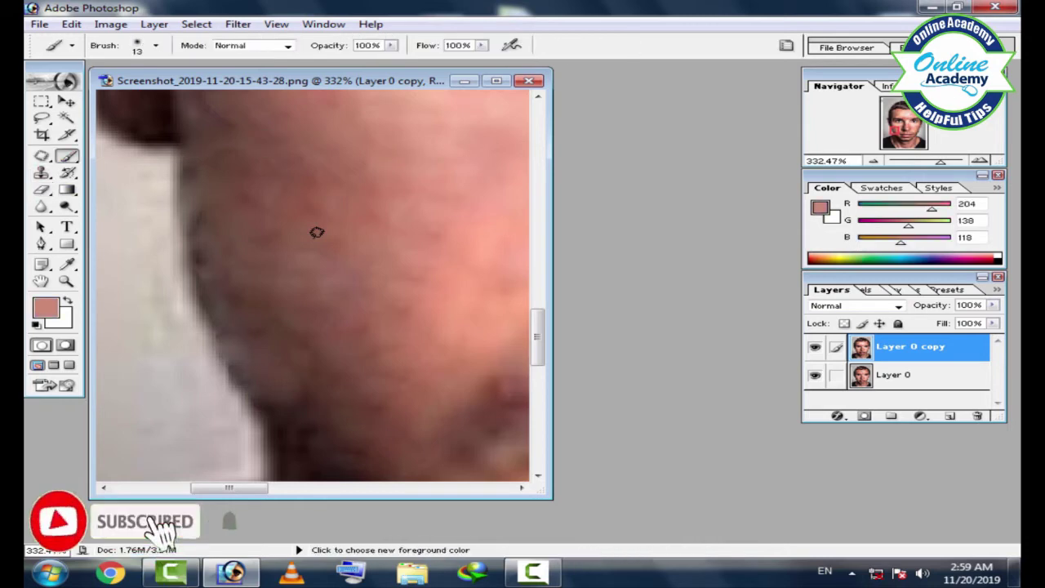
drag(391, 45, 370, 60)
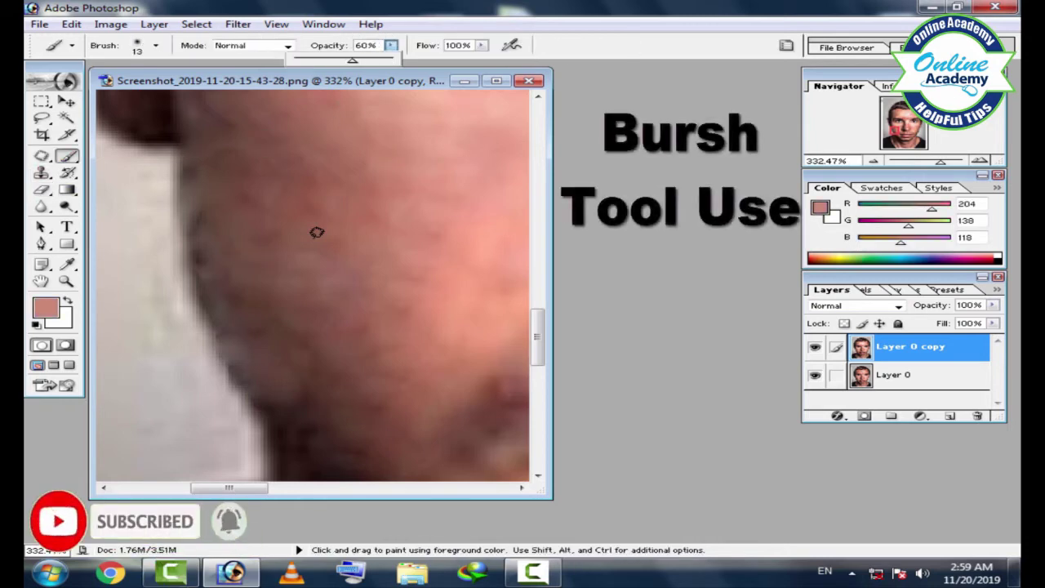
click(481, 45)
text(49)
key(Return)
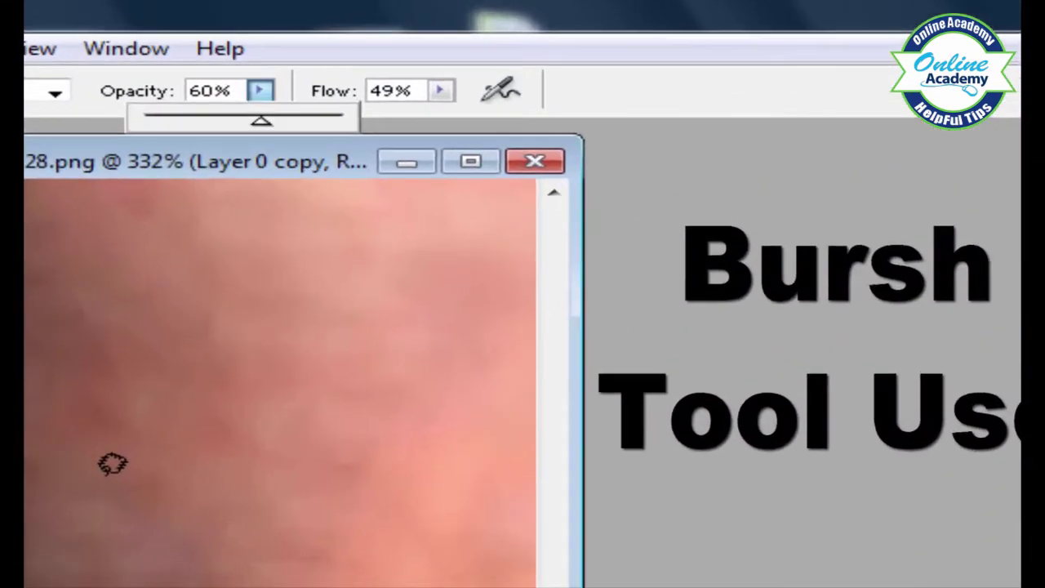
text(43)
key(Return)
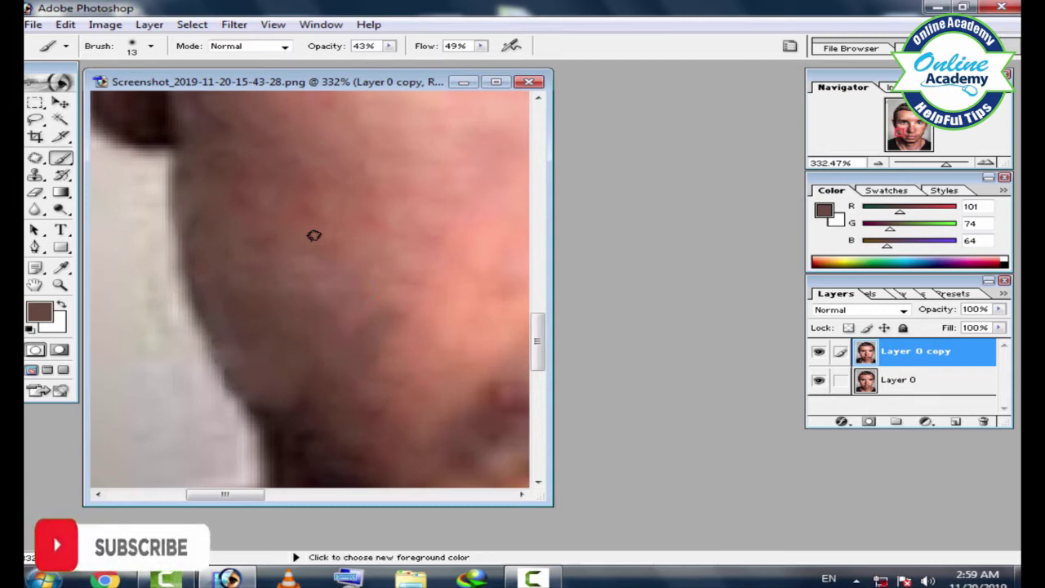
- Sample skin tones from the face, undo a dark jaw test stroke, and zoom out
alt+click(313, 409)
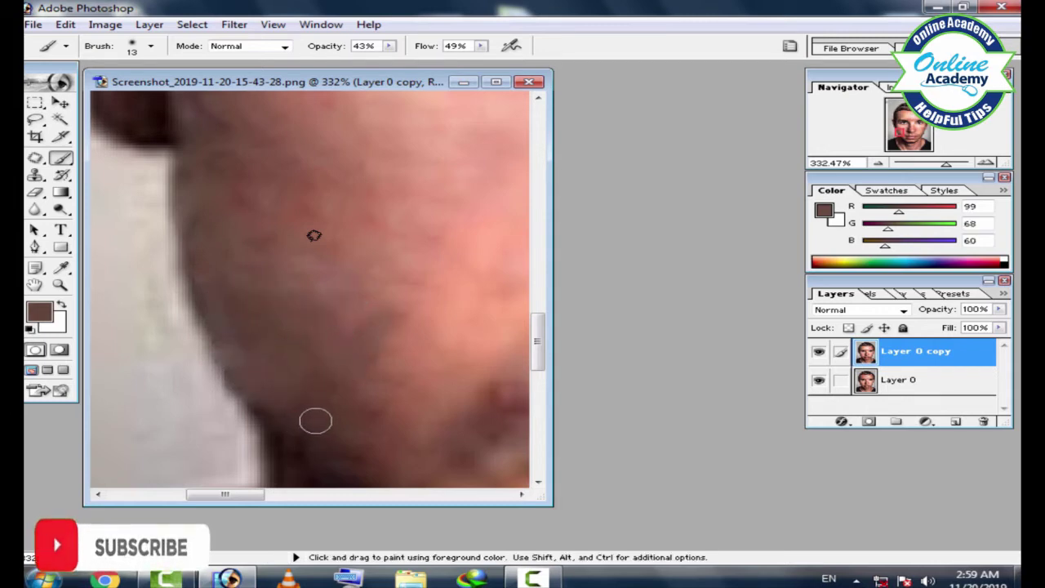
drag(311, 400, 264, 236)
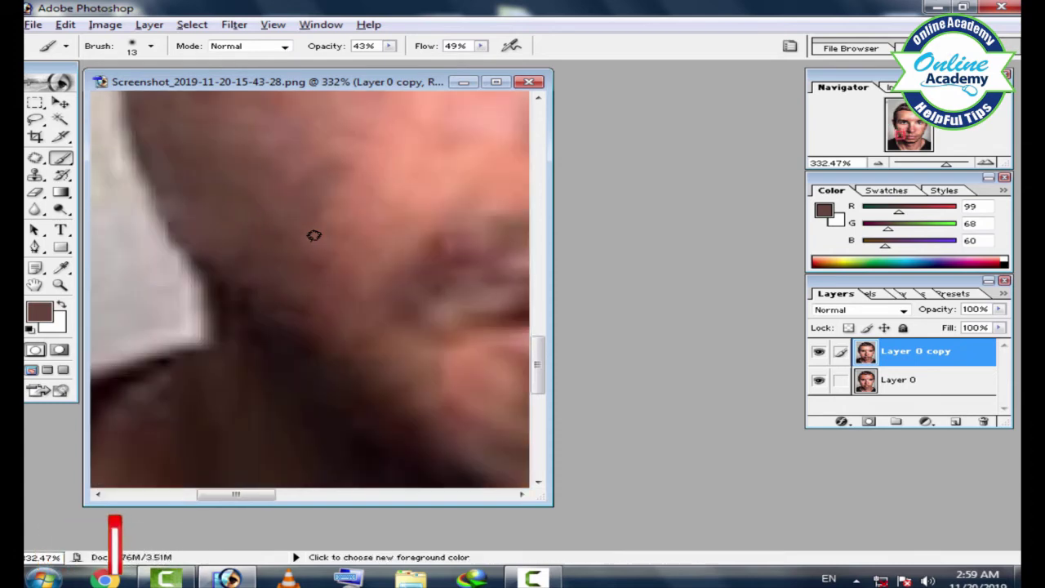
alt+click(225, 251)
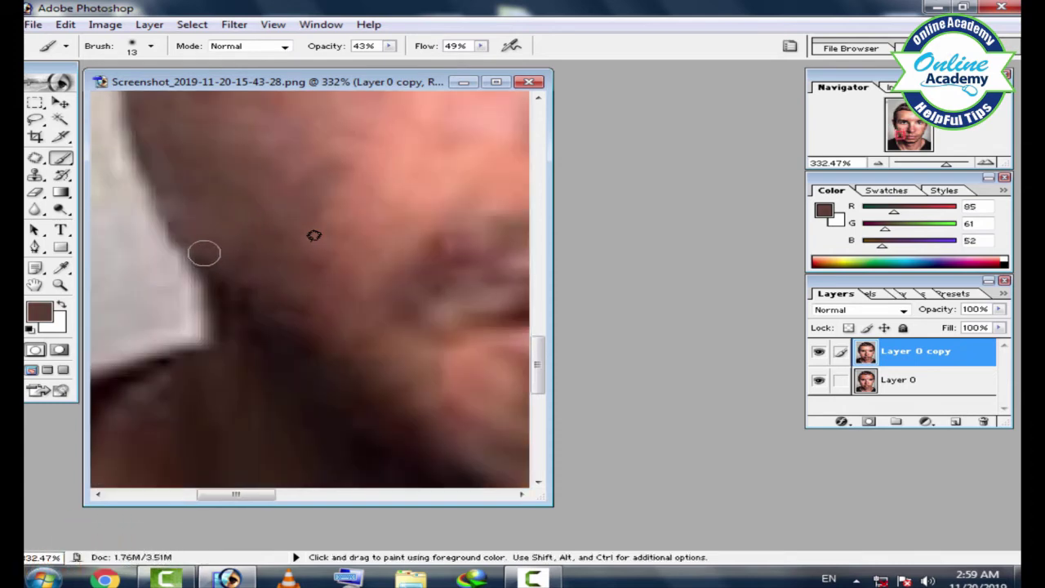
drag(335, 168, 315, 196)
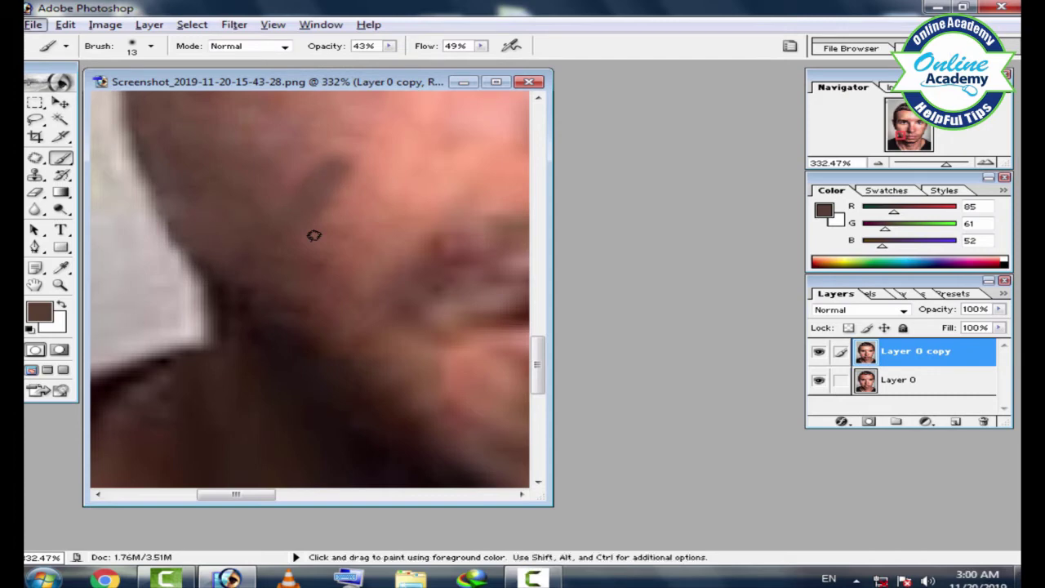
key(ctrl+z)
alt+click(346, 159)
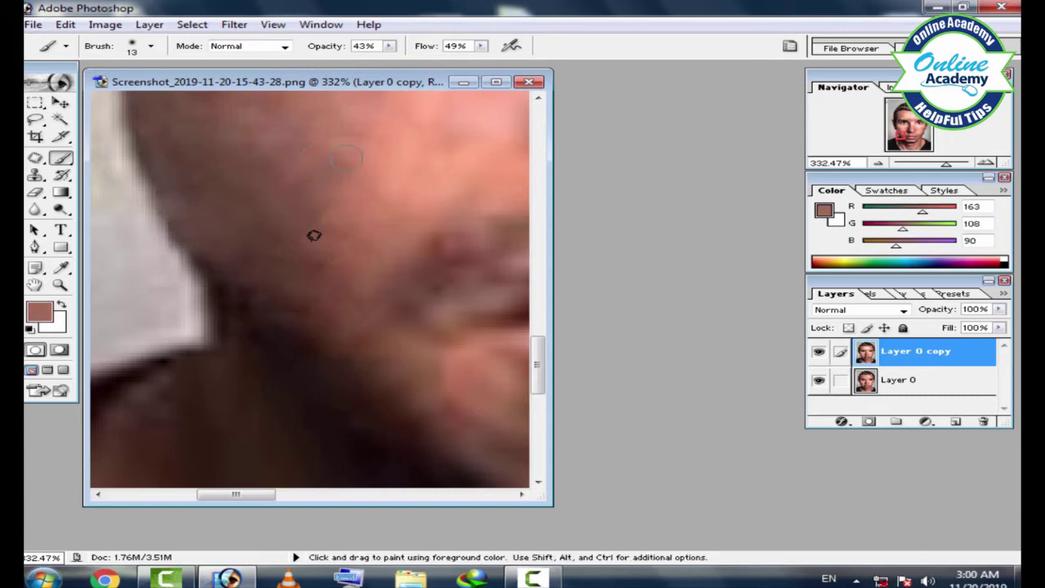
key(z)
alt+click(315, 235)
- Sample a light forehead skin tone and paint it over the reddened forehead
alt+click(314, 235)
alt+click(314, 235)
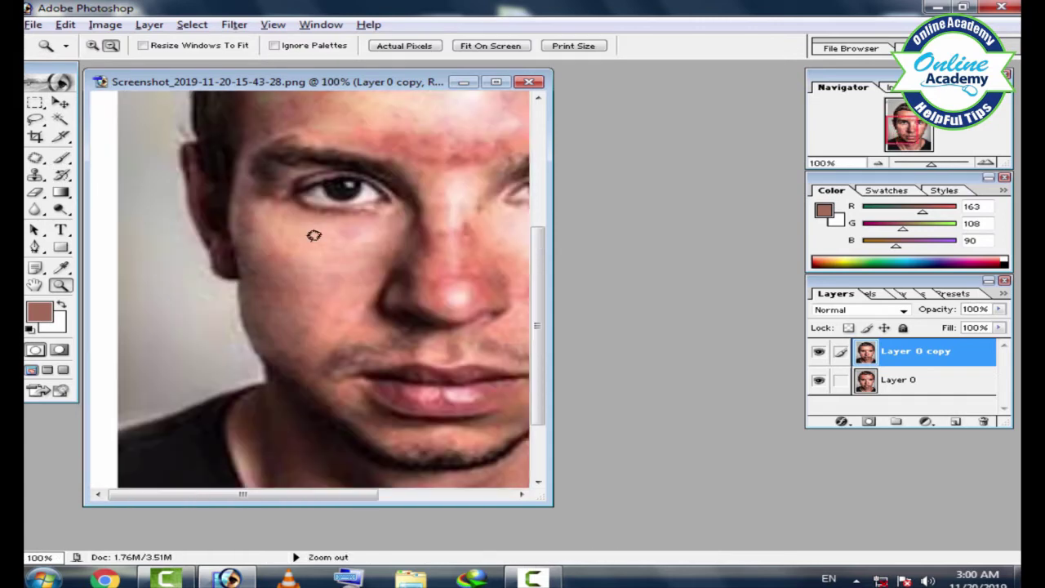
alt+click(315, 235)
drag(35, 158, 122, 155)
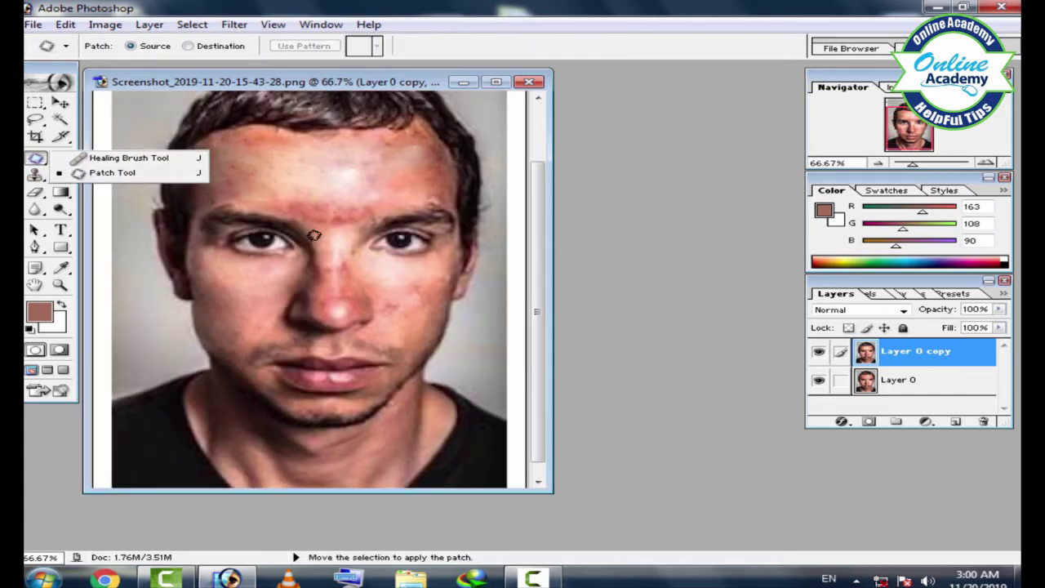
key(b)
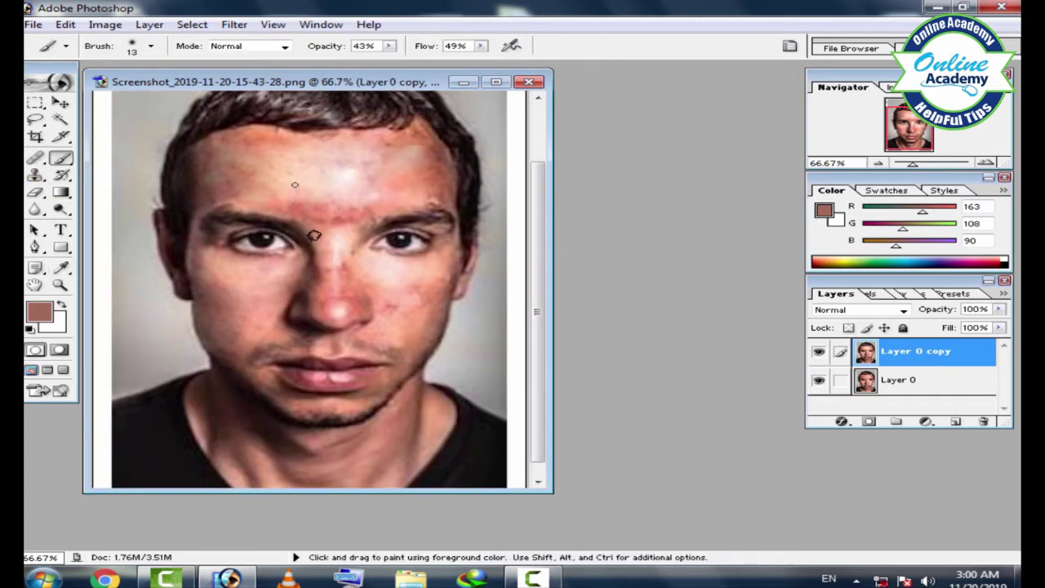
alt+click(291, 178)
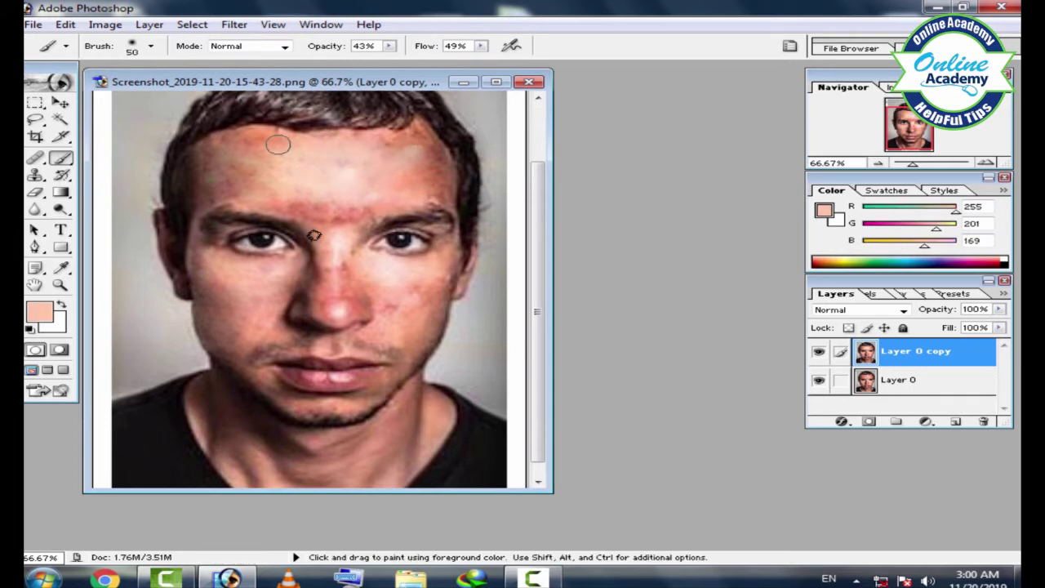
mouse_move(277, 144)
mouse_down()
mouse_move(275, 180)
mouse_move(198, 164)
mouse_up()
- Sample a slightly deeper skin tone and lower the brush flow to 36%
alt+click(198, 164)
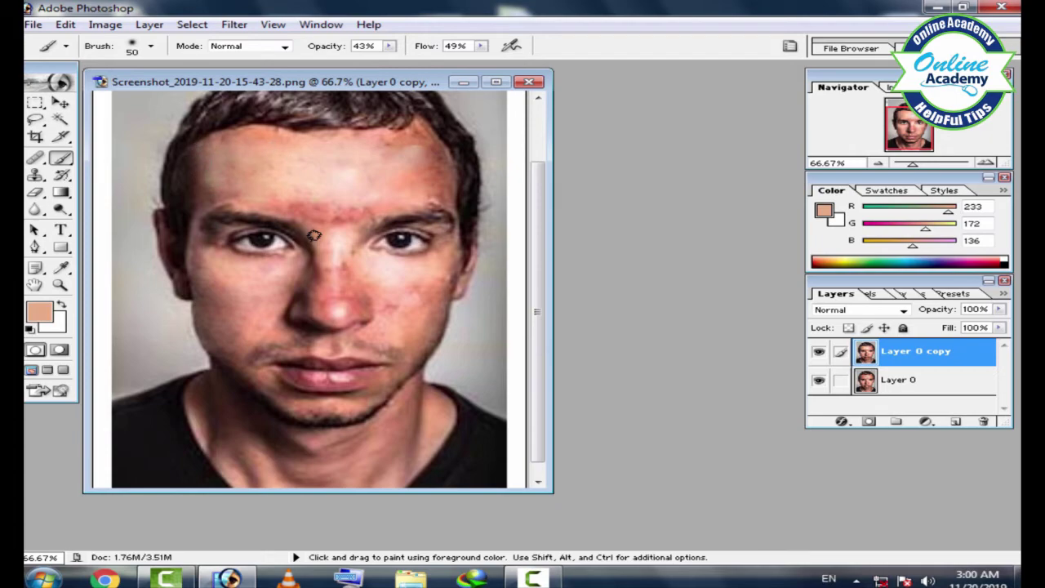
click(389, 45)
key(shift+3)
key(shift+6)
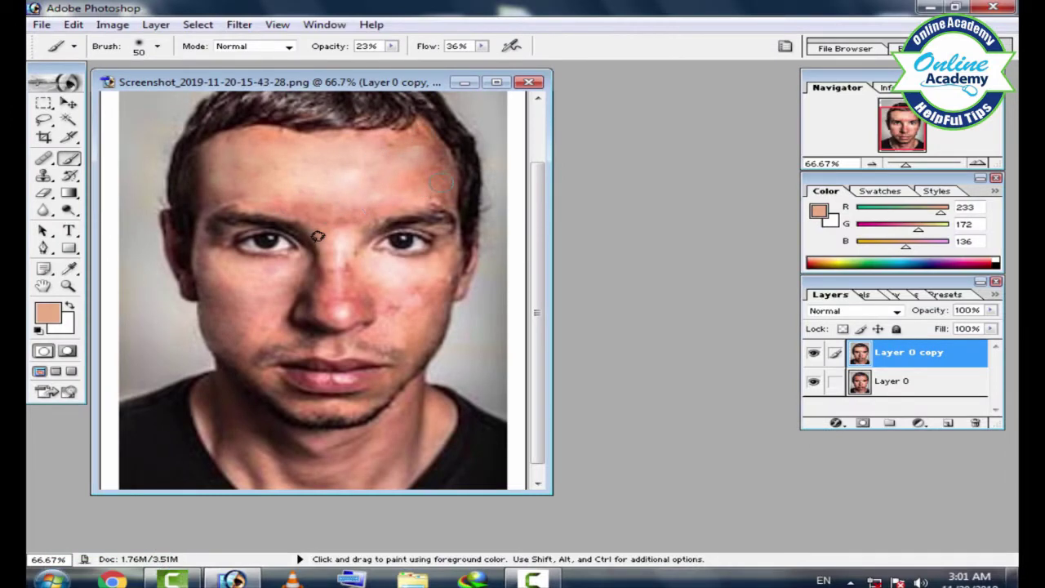
key(j)
key(shift+j)
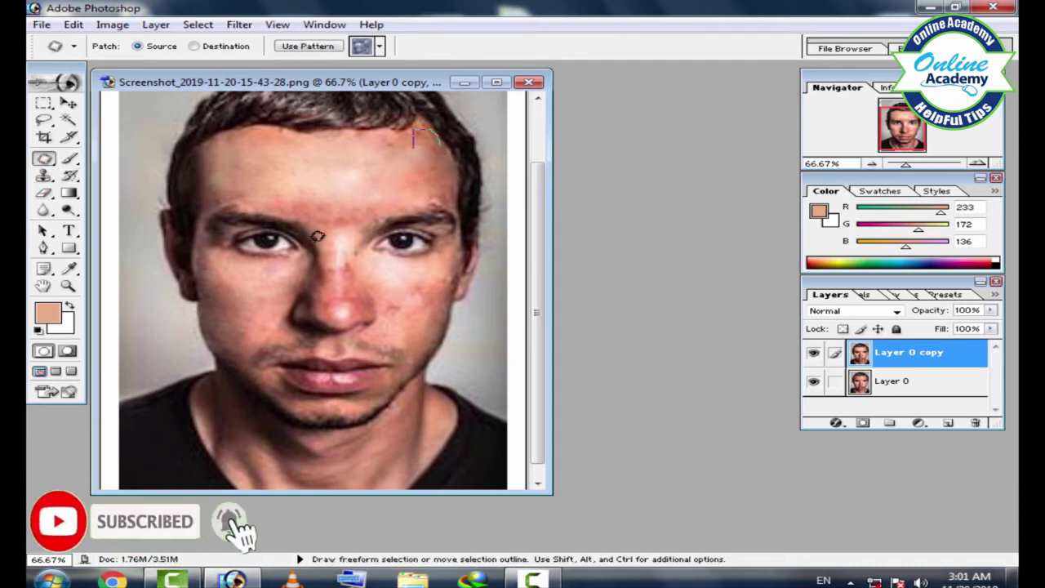
- Patch a rough spot on the upper forehead with smoother nearby skin
drag(439, 145, 418, 149)
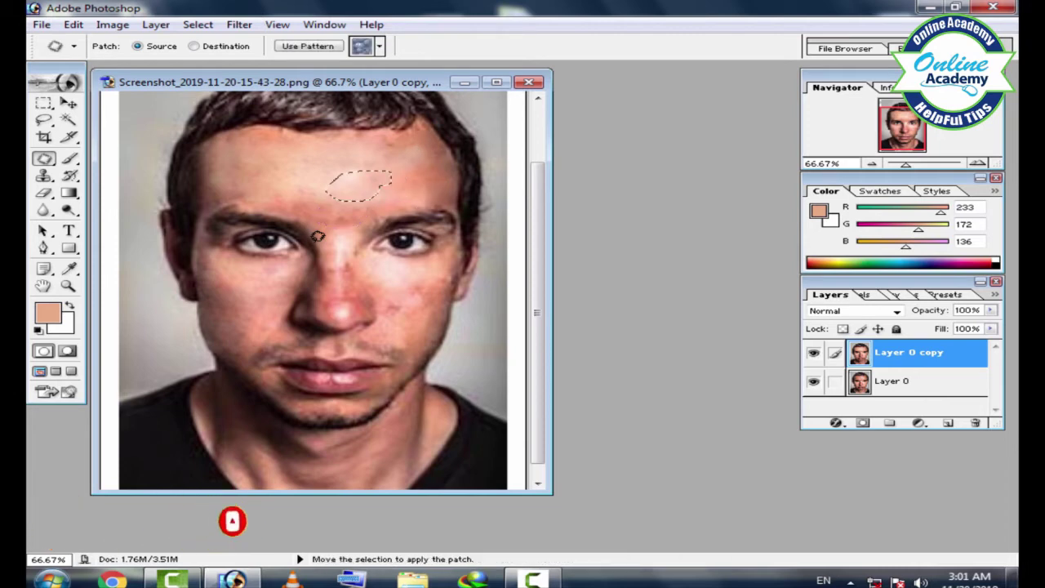
drag(332, 211, 317, 236)
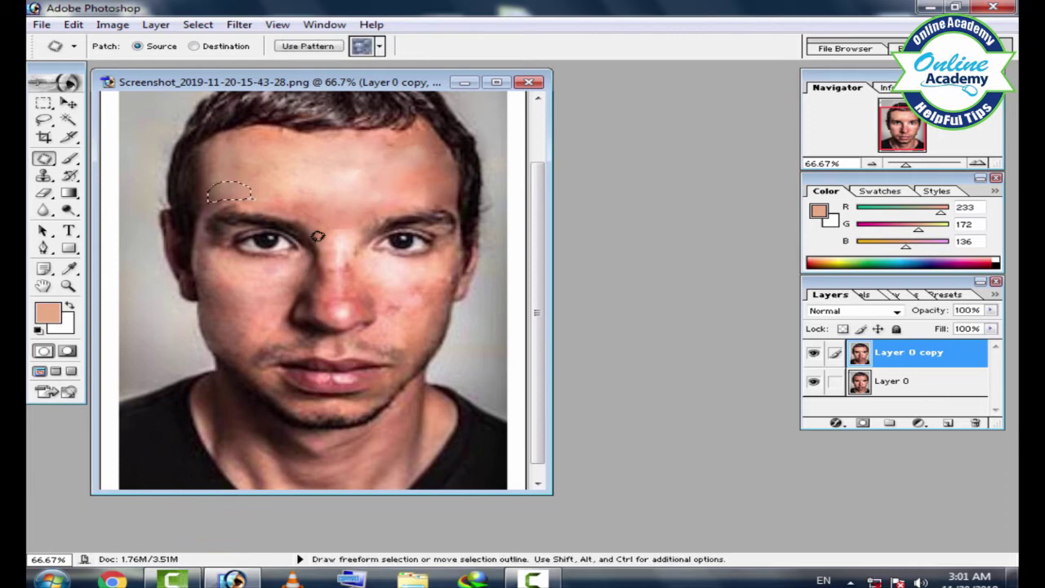
key(ctrl+d)
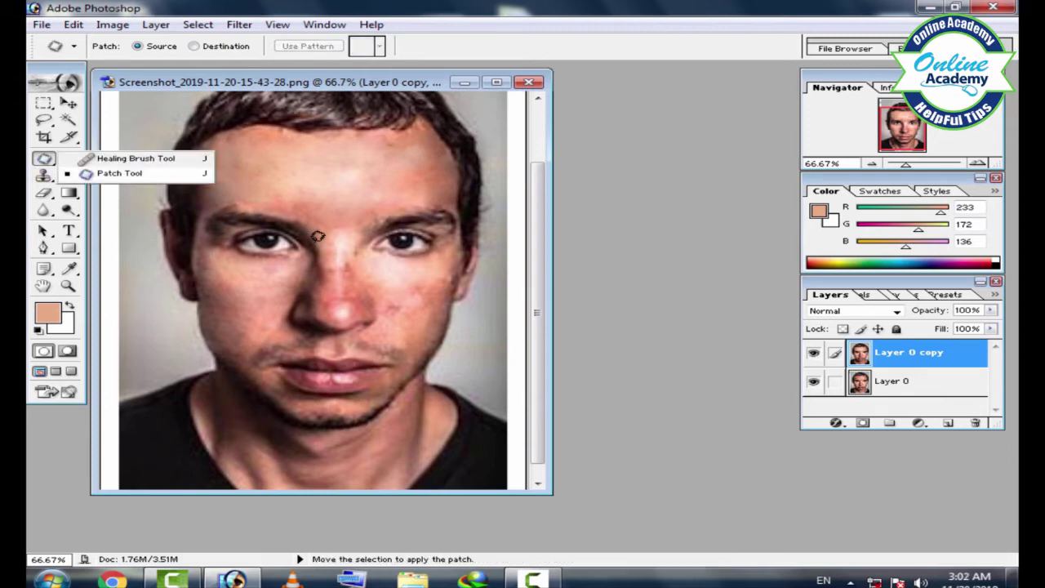
drag(44, 158, 90, 156)
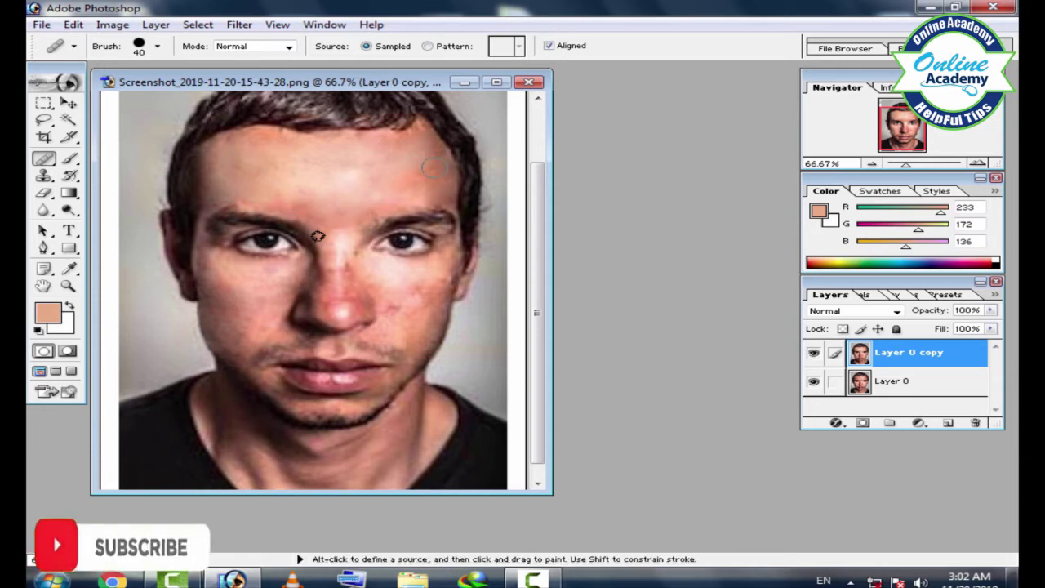
key(b)
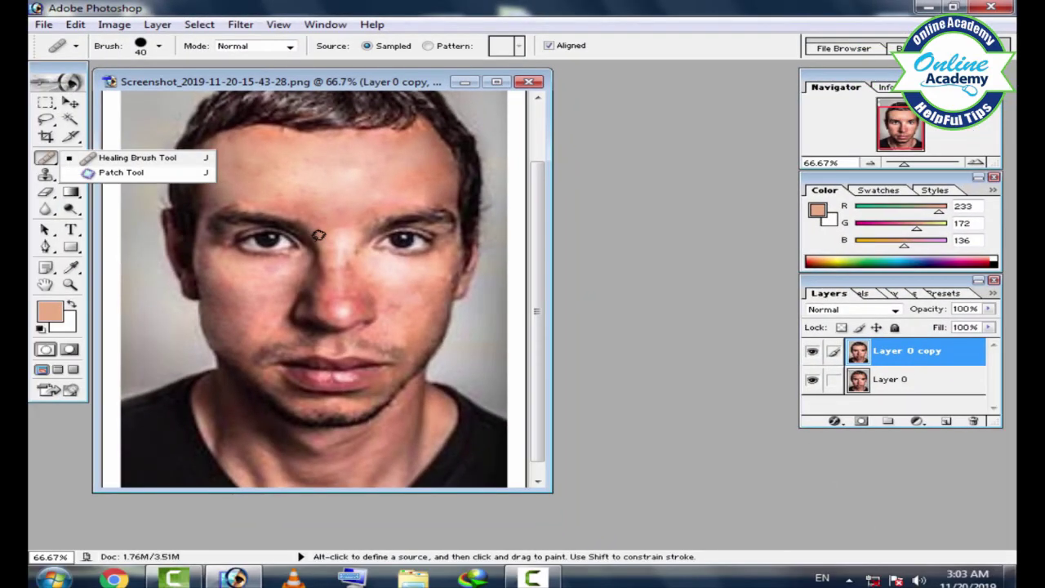
- Outline scarred right-cheek areas, drop the selection, and sample a lighter face skin tone
drag(46, 157, 82, 171)
drag(380, 314, 385, 302)
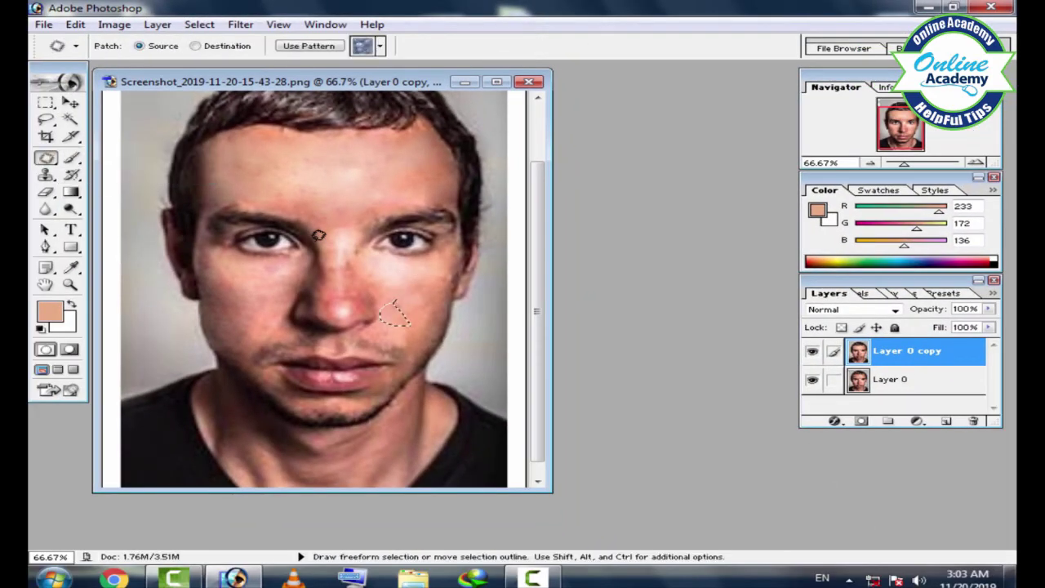
drag(456, 254, 443, 327)
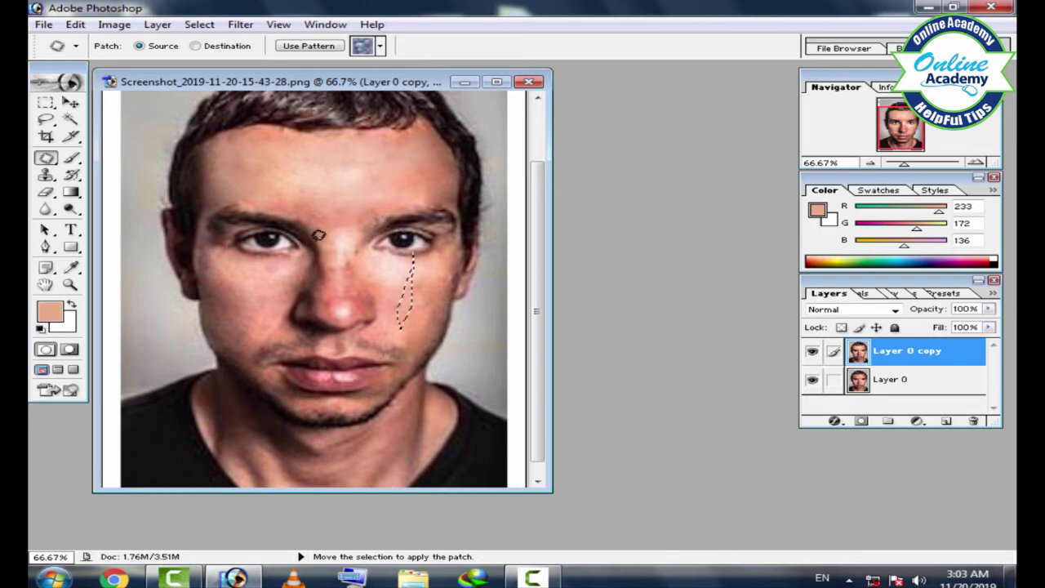
key(ctrl+d)
key(b)
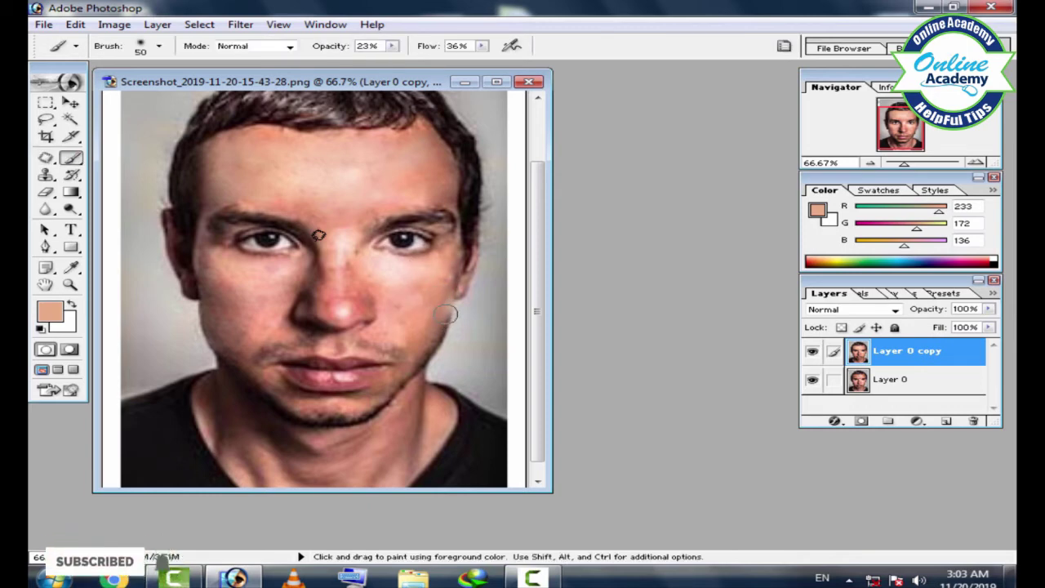
alt+click(370, 291)
- Patch the scars beside the nose and on the right cheek with clean skin
key(j)
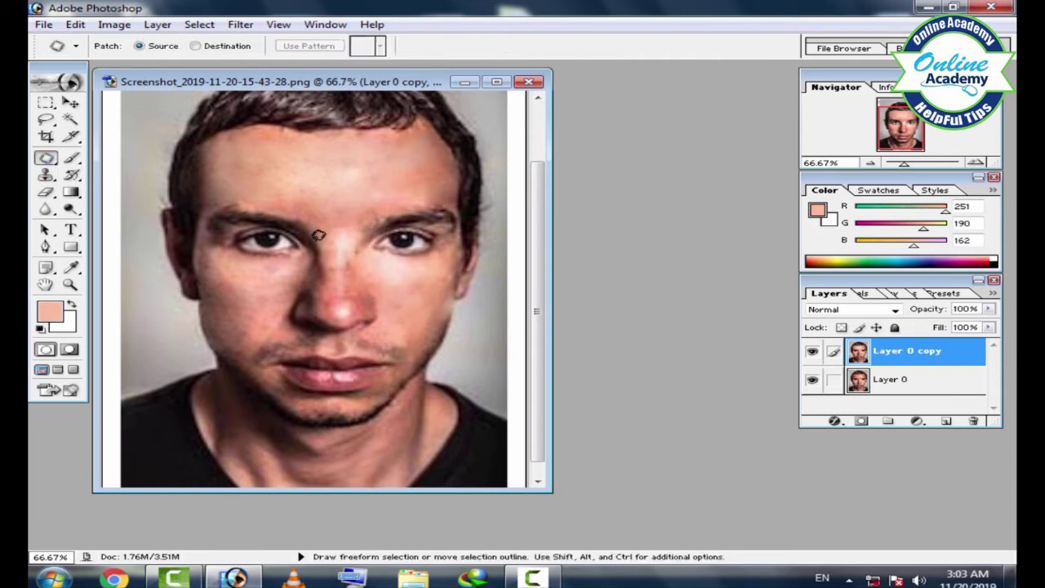
drag(353, 266, 349, 267)
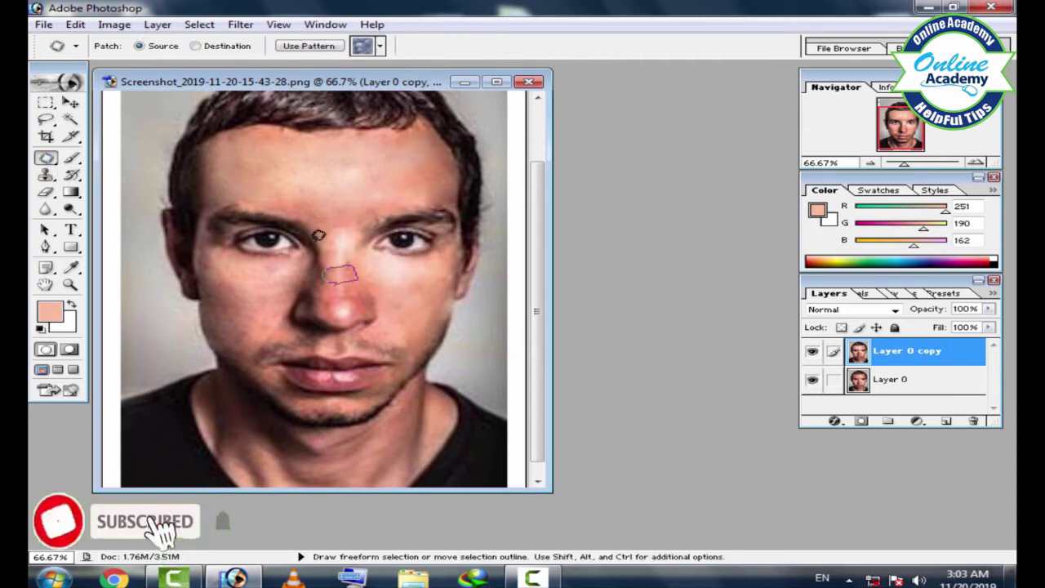
drag(346, 256, 347, 276)
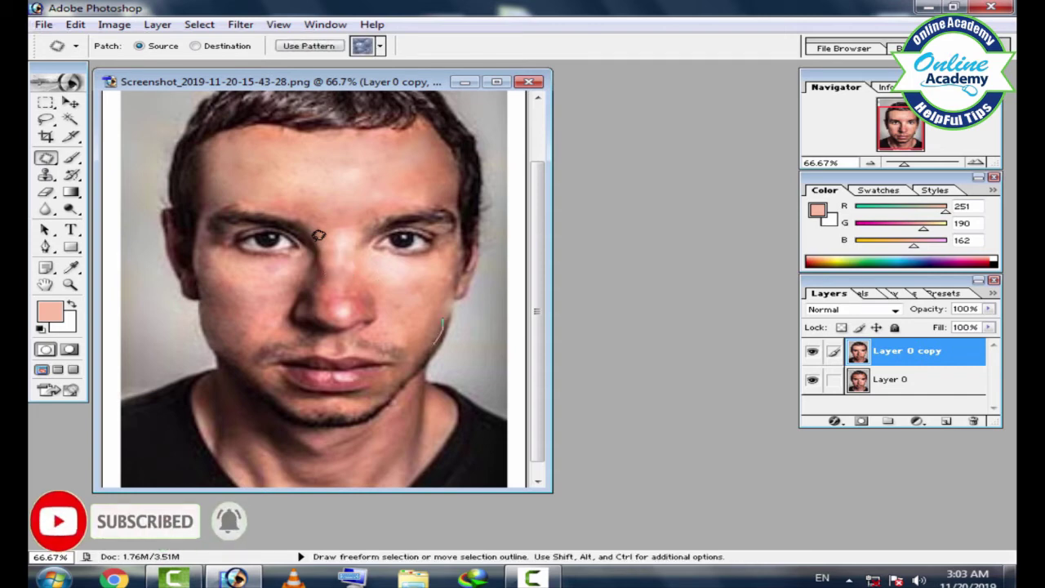
mouse_move(400, 383)
mouse_down()
mouse_move(441, 320)
mouse_move(421, 341)
mouse_move(439, 323)
mouse_move(406, 305)
mouse_up()
mouse_move(452, 263)
mouse_down()
mouse_move(445, 282)
mouse_move(453, 249)
mouse_up()
key(ctrl+d)
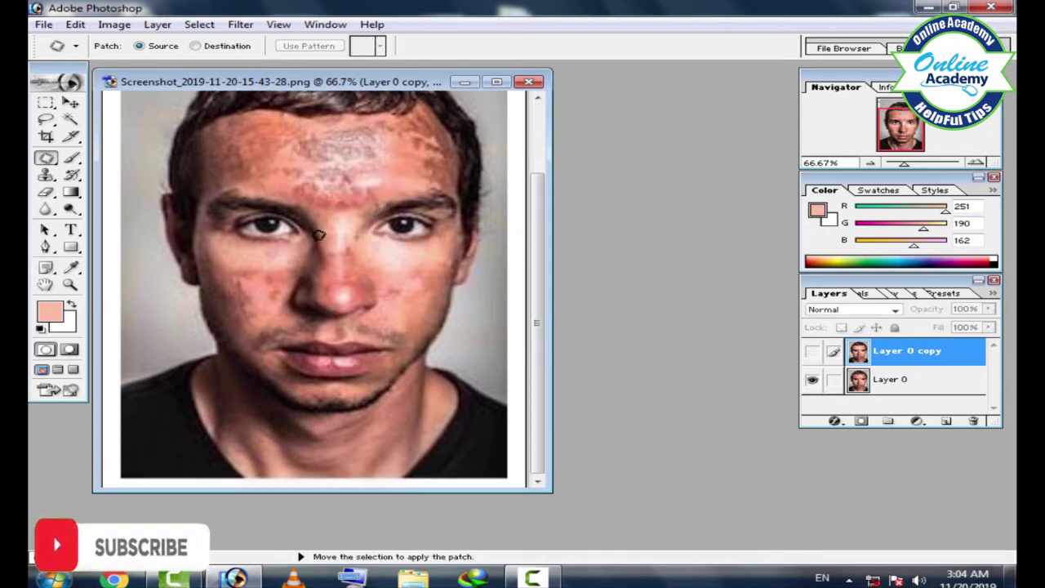
- Select the Brush tool for soft skin-tone painting at 23% opacity
key(b)
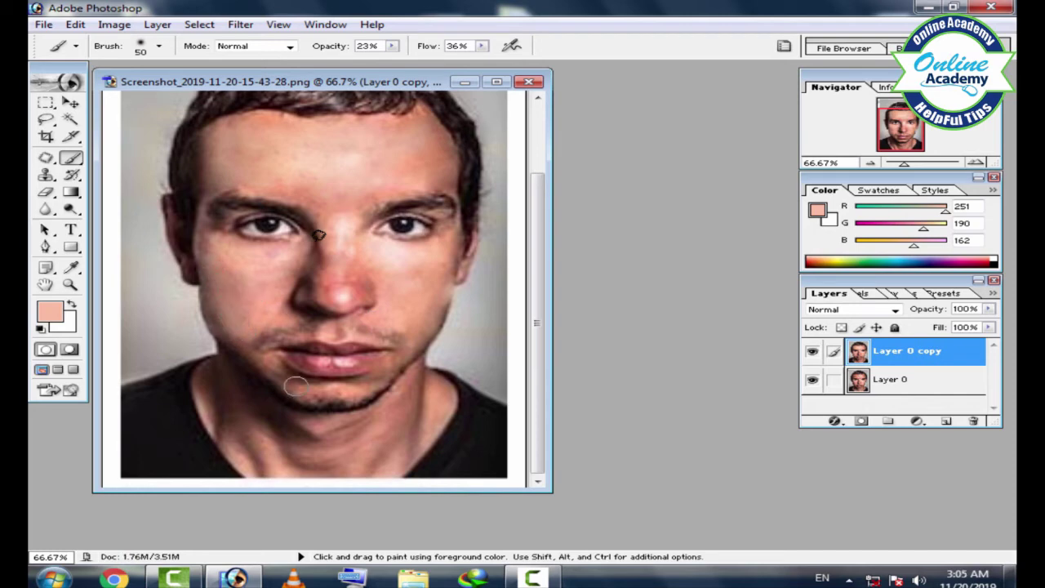
- Heal the chin with the Healing Brush from a clean skin source point
click(46, 158)
click(107, 156)
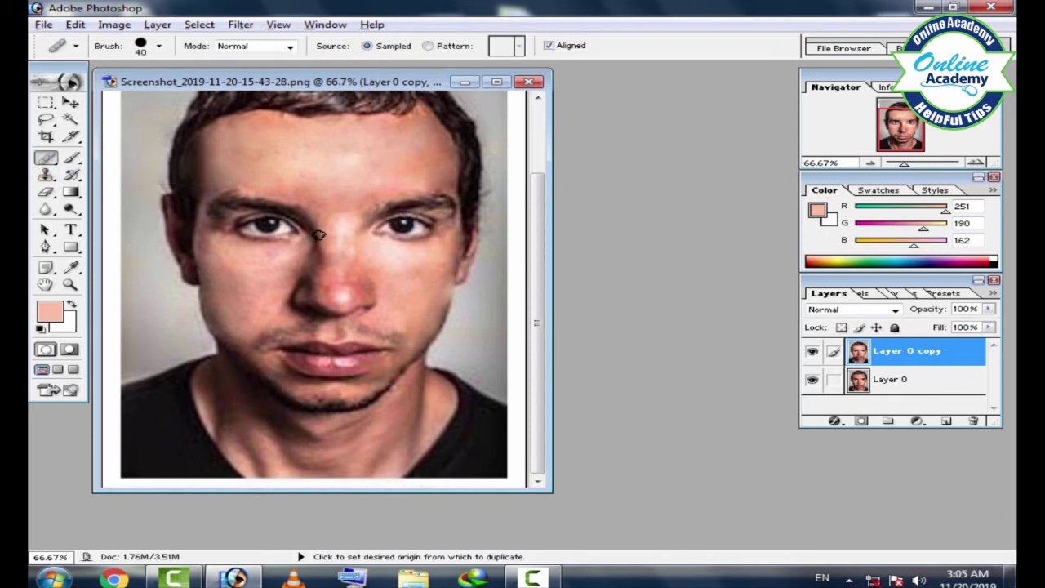
alt+click(318, 234)
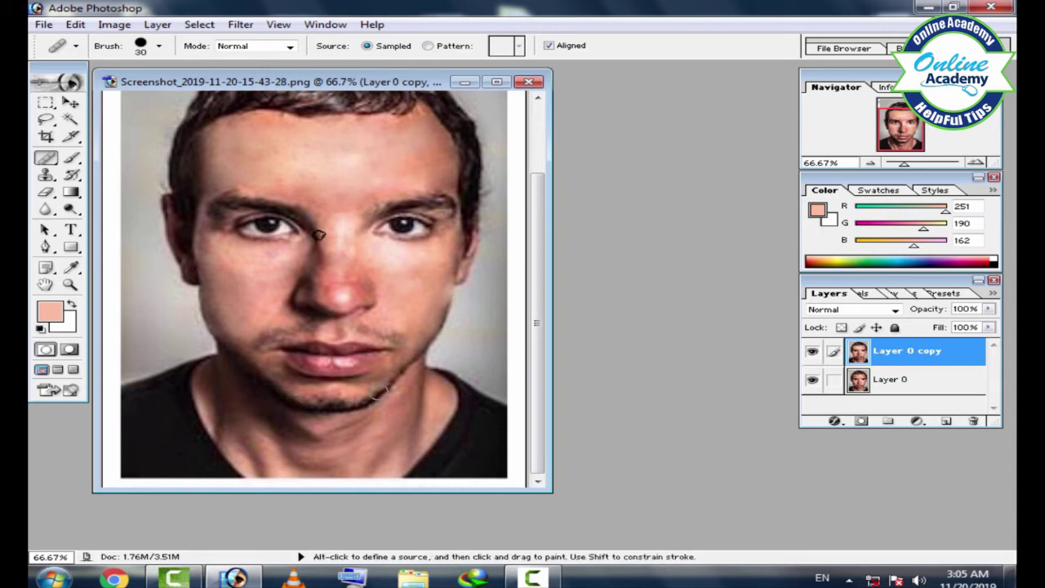
key(b)
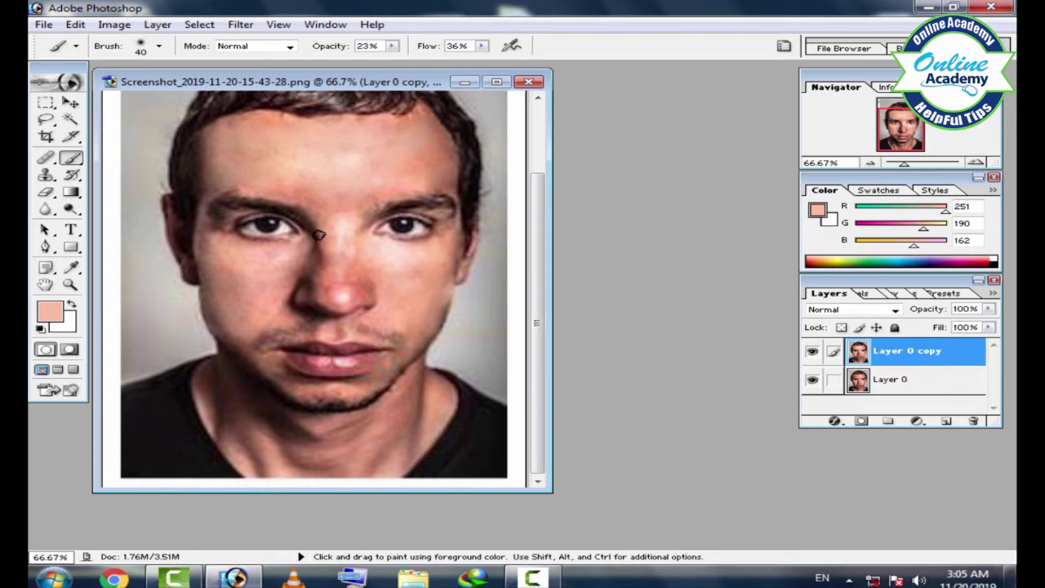
- Sample lip red 114/52/43 as the foreground colour and add an empty Layer 1 on top
key(i)
click(318, 234)
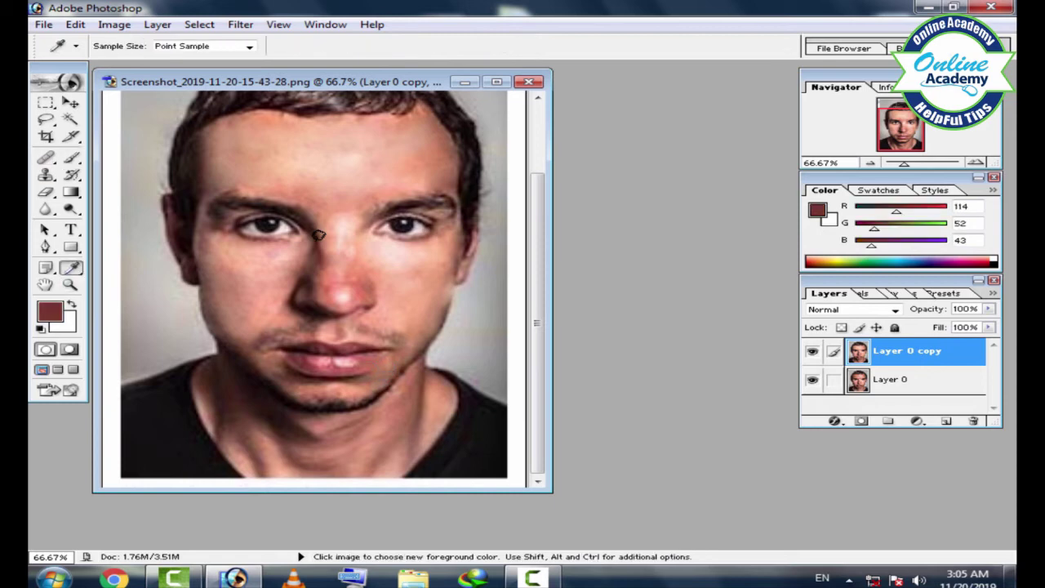
key(b)
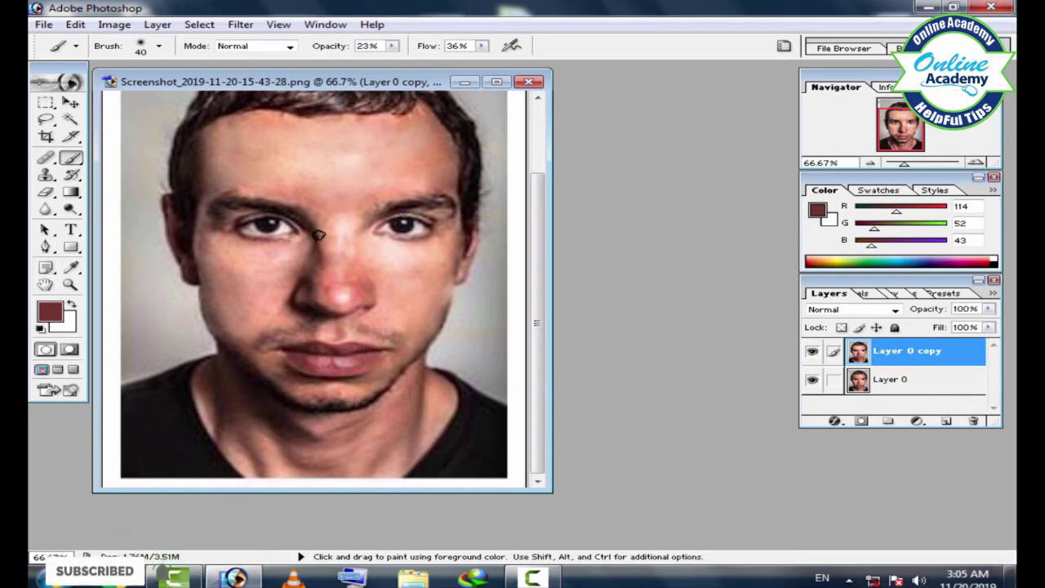
key(ctrl+shift+alt+n)
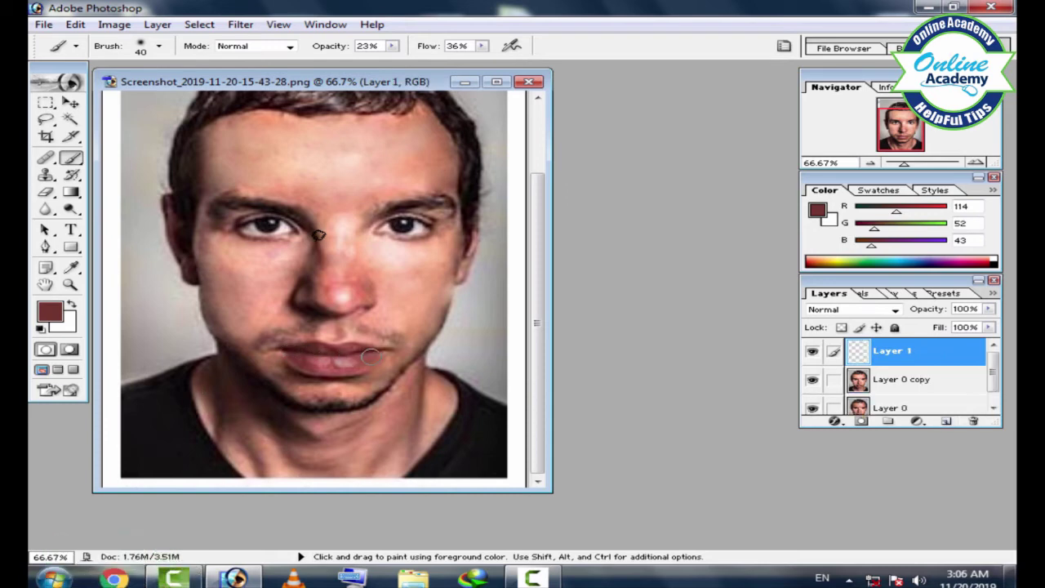
- Set the foreground colour to red F43632 and blend Layer 1 in Soft Light mode
click(849, 309)
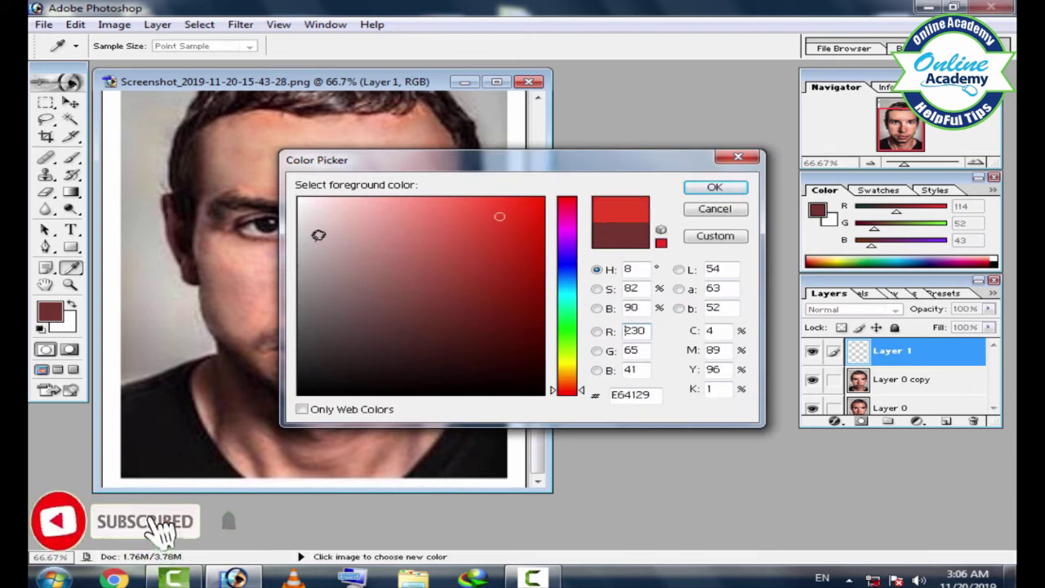
click(715, 187)
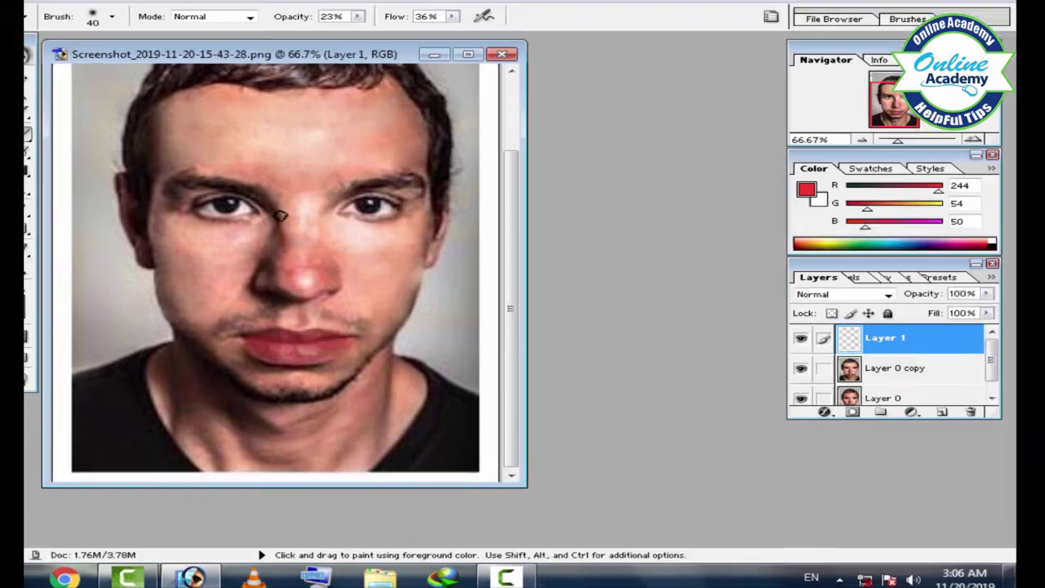
click(895, 309)
click(658, 332)
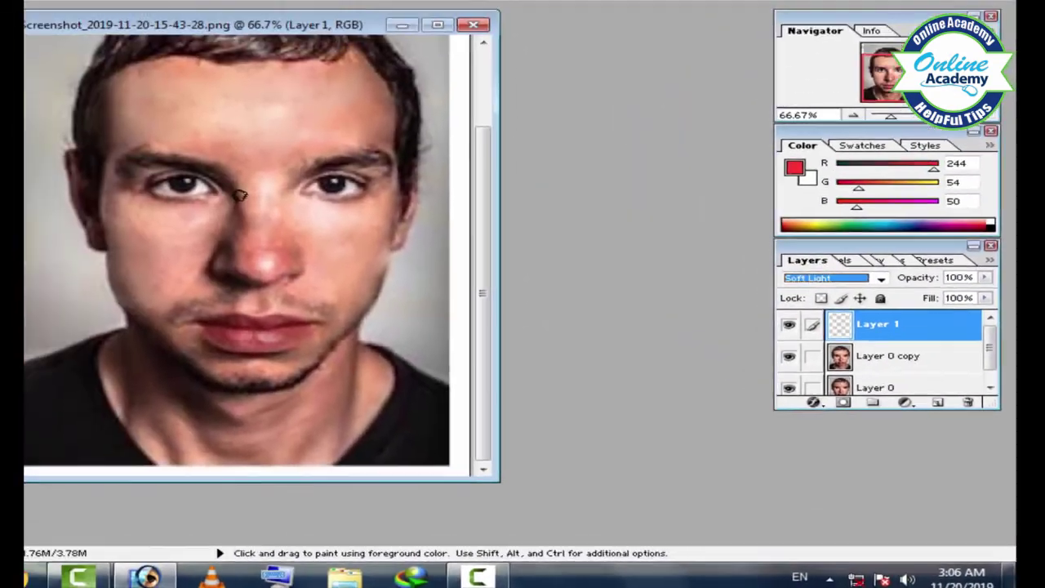
- Switch between Layer 0 copy and Layer 1, try the Eraser and Blur, and select the Burn tool
key(alt+bracketleft)
key(e)
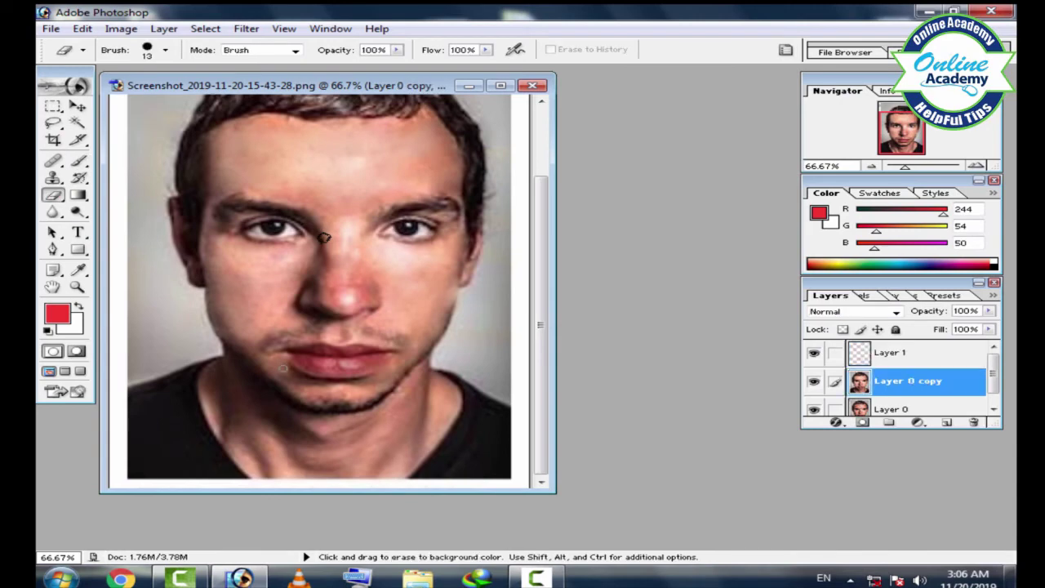
key(alt+bracketright)
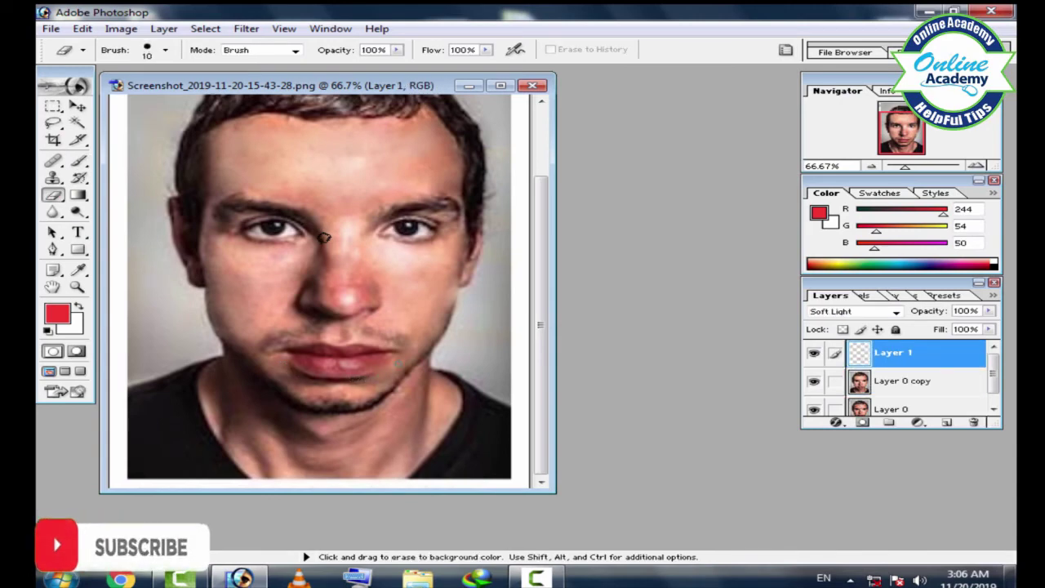
key(r)
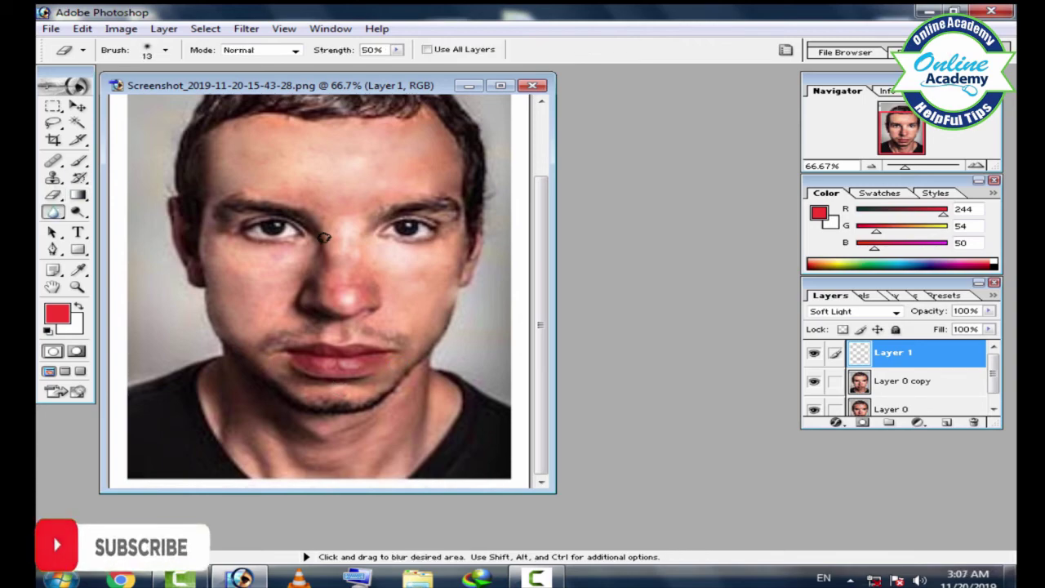
click(53, 211)
click(77, 211)
click(138, 224)
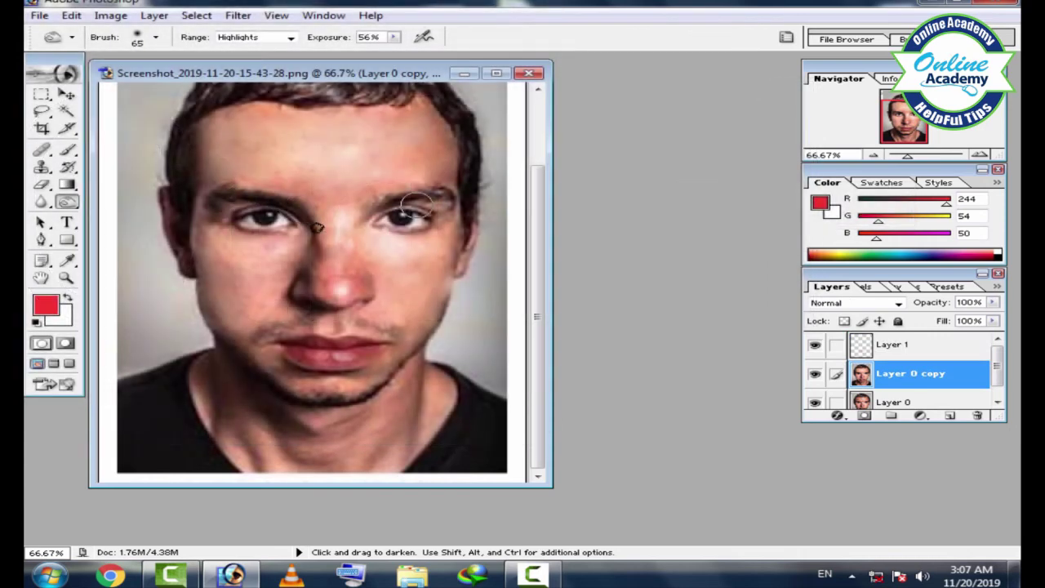
- Burn highlights around the right eye, hairline and top-left hair at 56% exposure
drag(416, 208, 423, 198)
drag(317, 229, 317, 316)
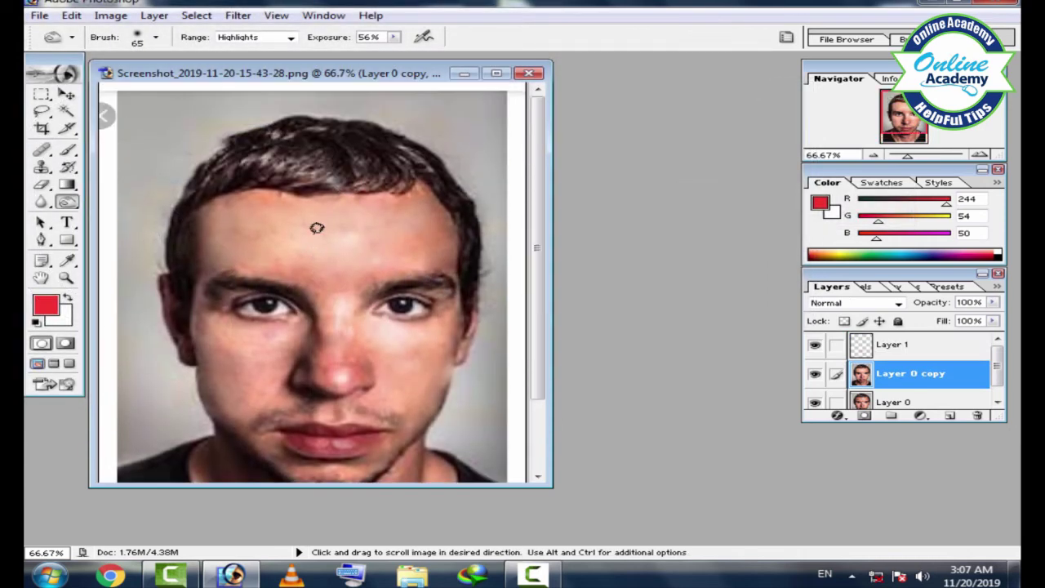
mouse_move(208, 179)
mouse_down()
mouse_move(303, 146)
mouse_move(245, 168)
mouse_move(456, 182)
mouse_move(482, 295)
mouse_up()
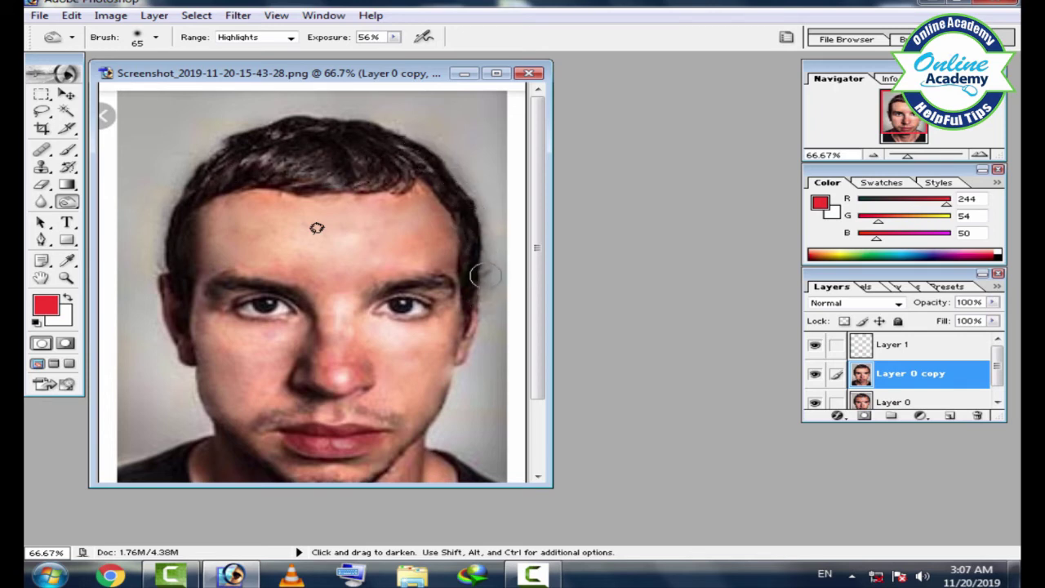
drag(408, 184, 302, 142)
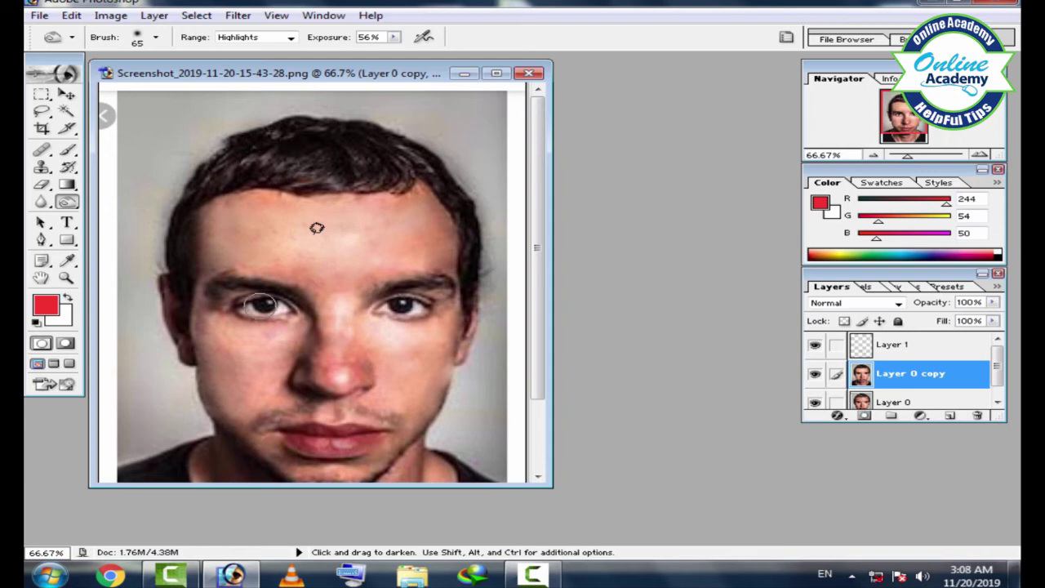
key(alt)
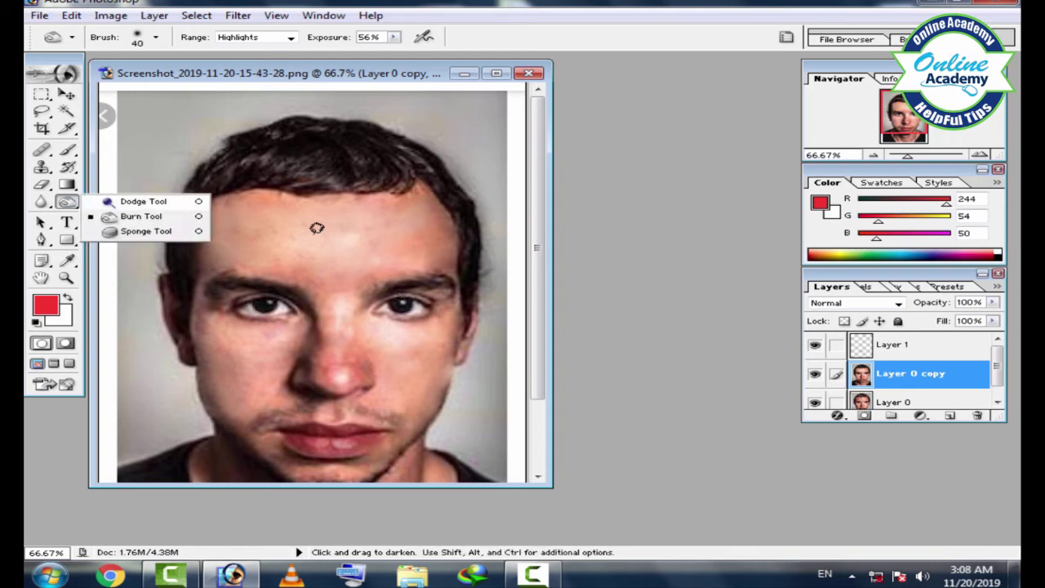
- Switch to a size-20 Healing Brush and set a clean skin source point
drag(67, 201, 128, 231)
key(bracketleft)
key(bracketleft)
key(bracketleft)
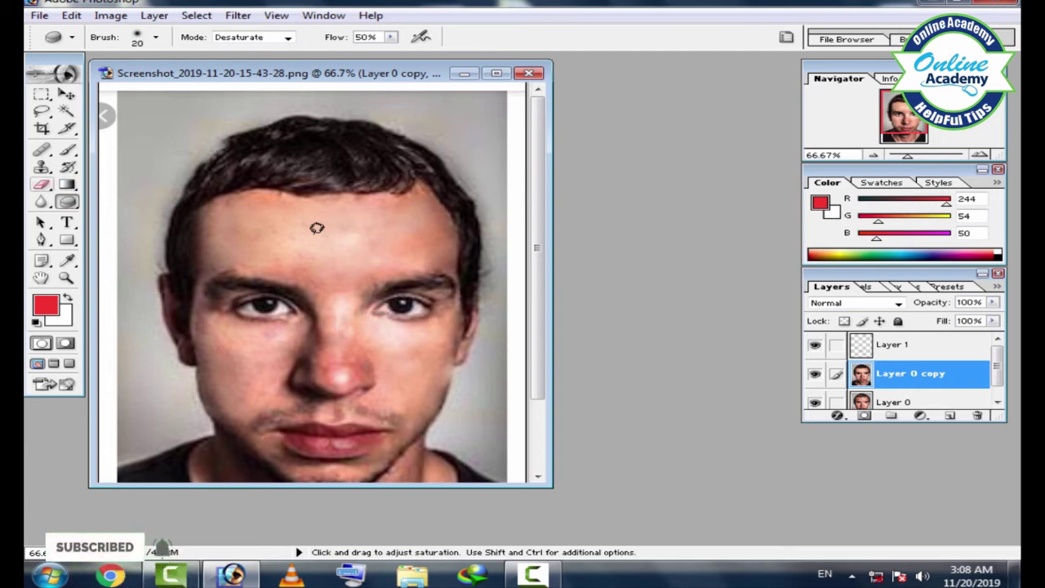
key(j)
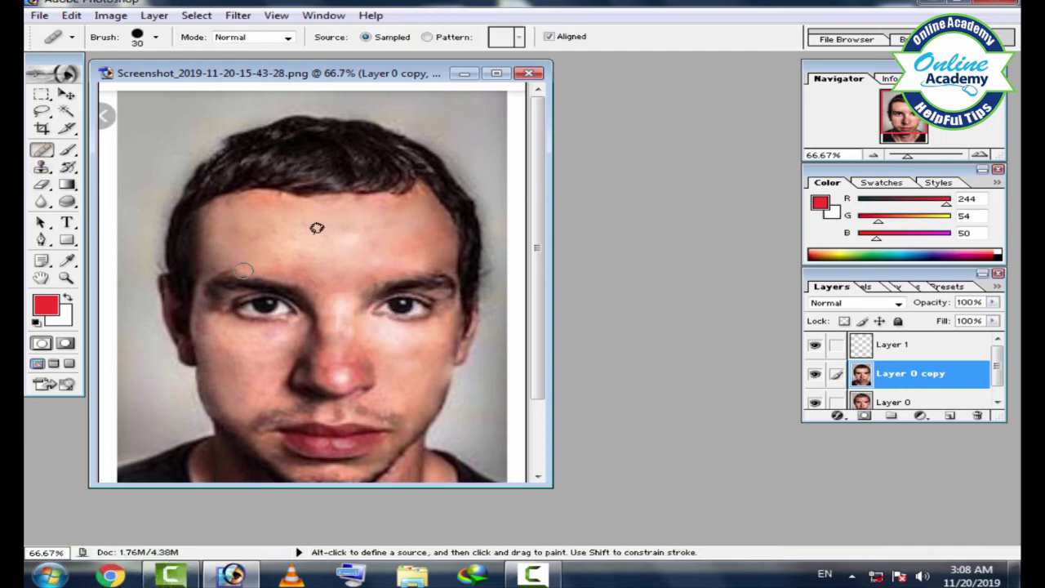
alt+click(238, 266)
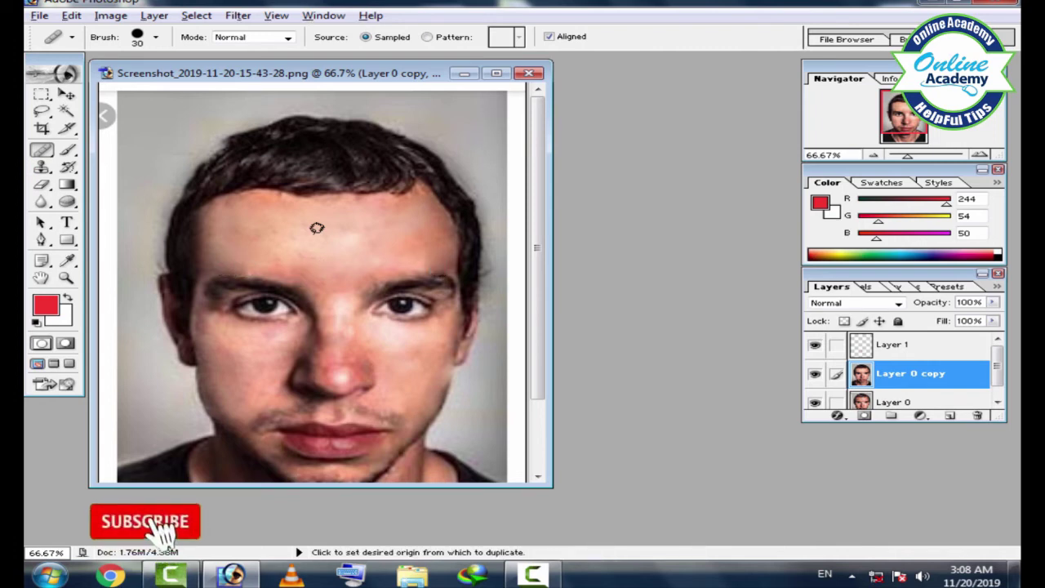
- Paint sampled peach skin tone over the red mark at the right temple
key(b)
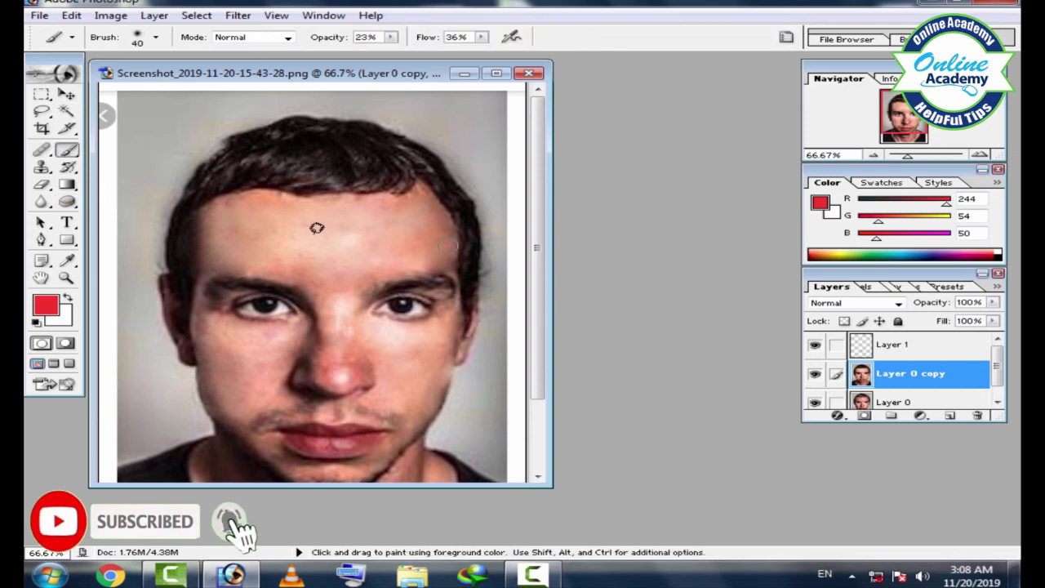
click(448, 265)
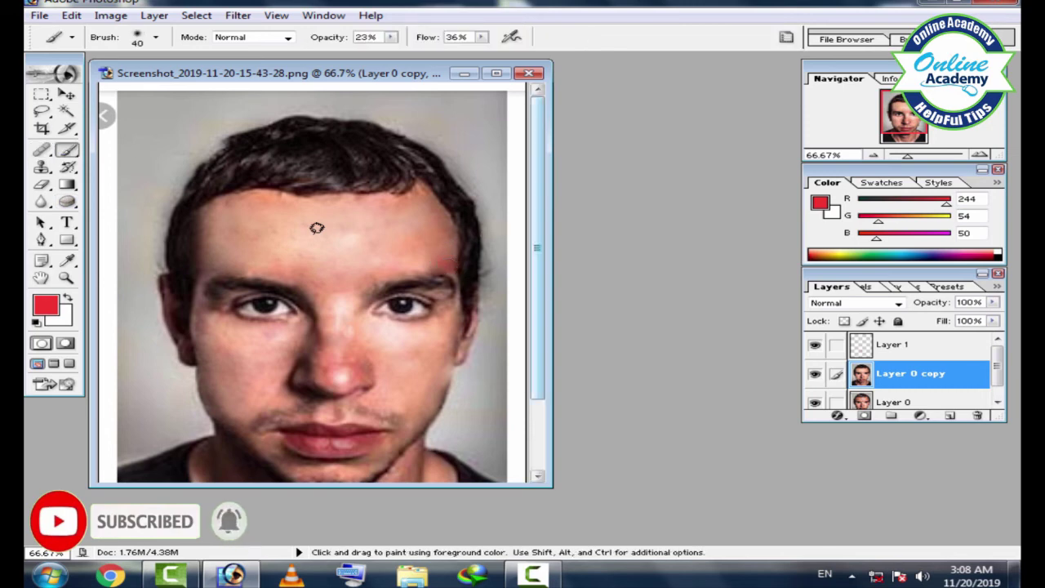
alt+click(433, 264)
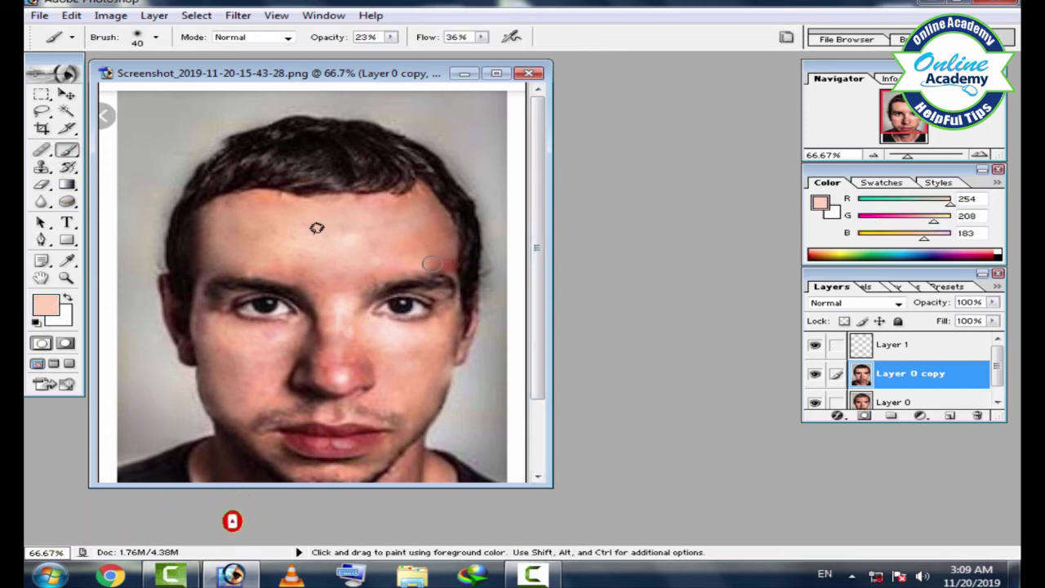
drag(433, 264, 440, 257)
- Briefly try the Burn tool, shrink the brush, fit the image on screen, and open Levels
click(67, 200)
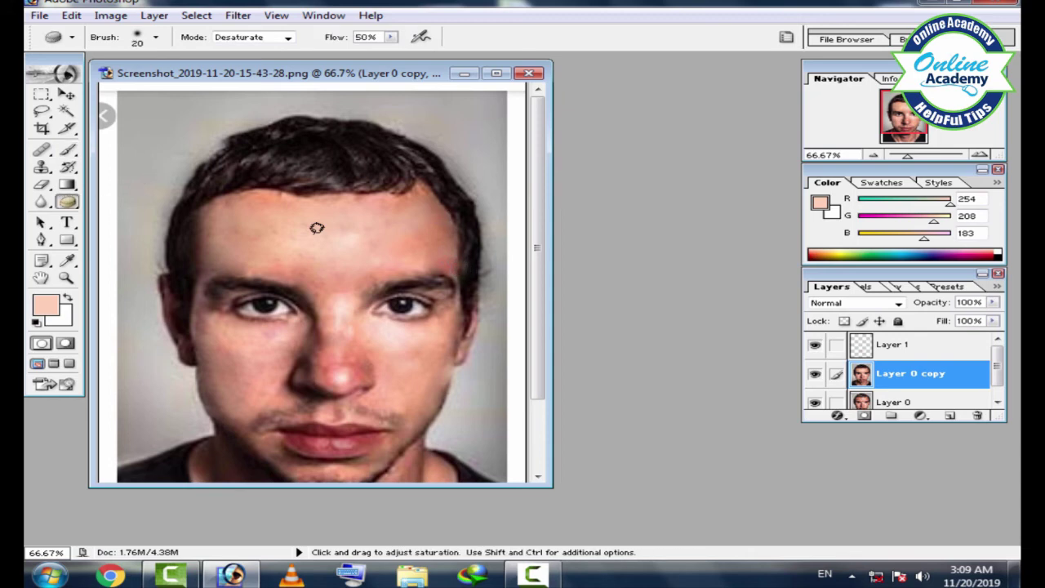
drag(67, 200, 122, 217)
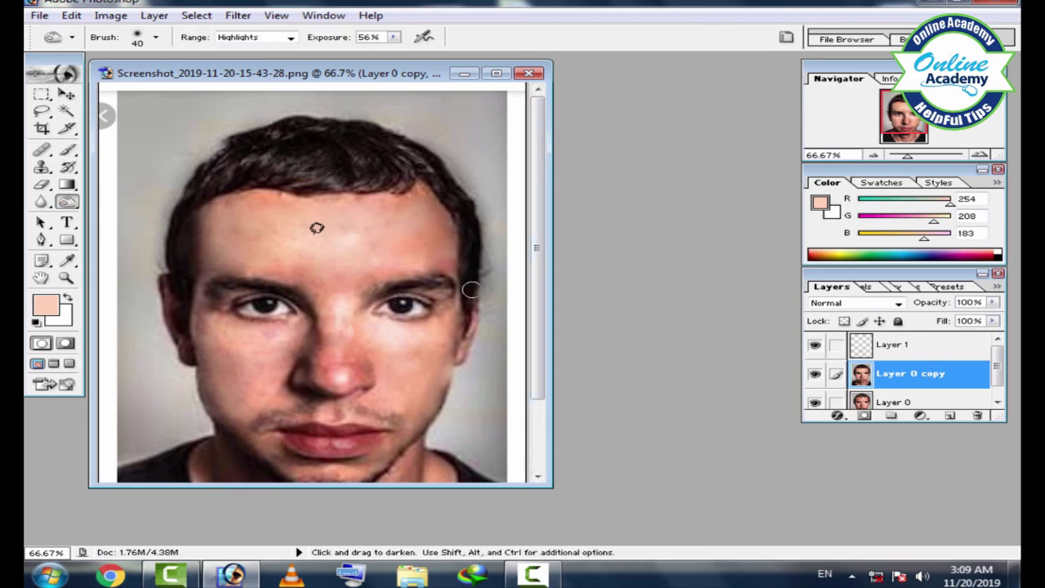
scroll(457, 282, down, 2)
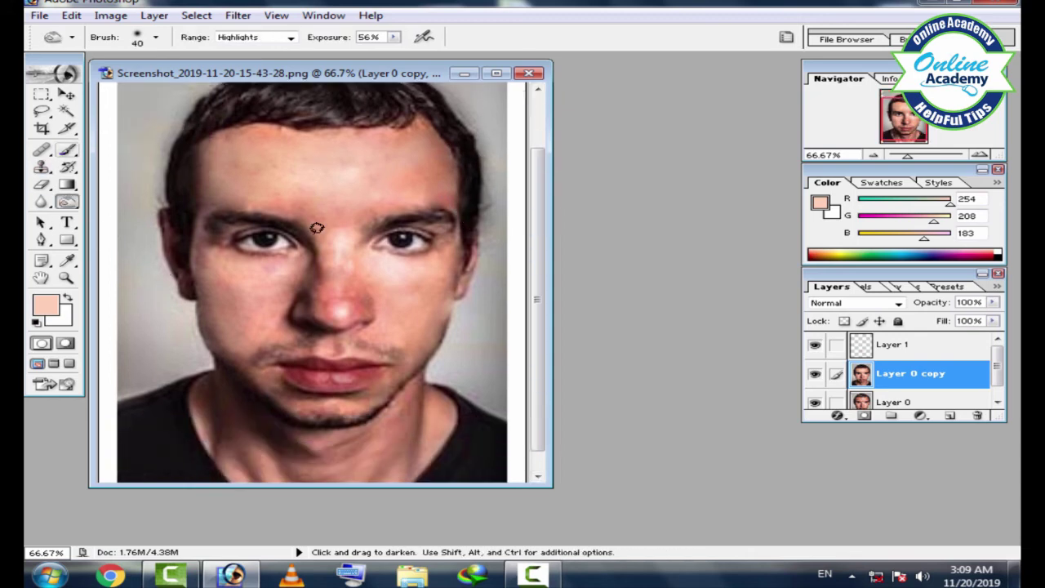
key(b)
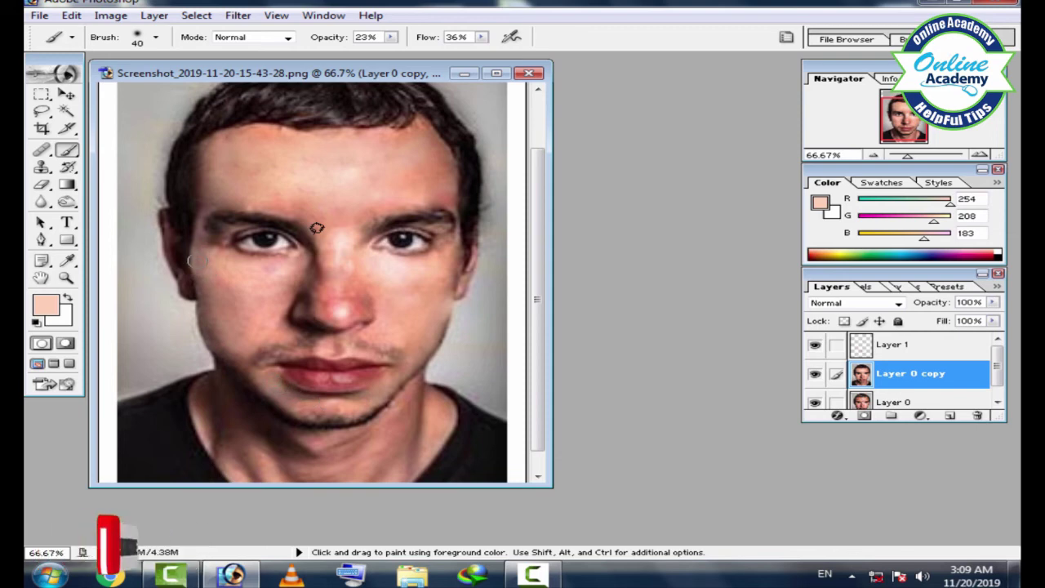
key(bracketleft)
key(bracketleft)
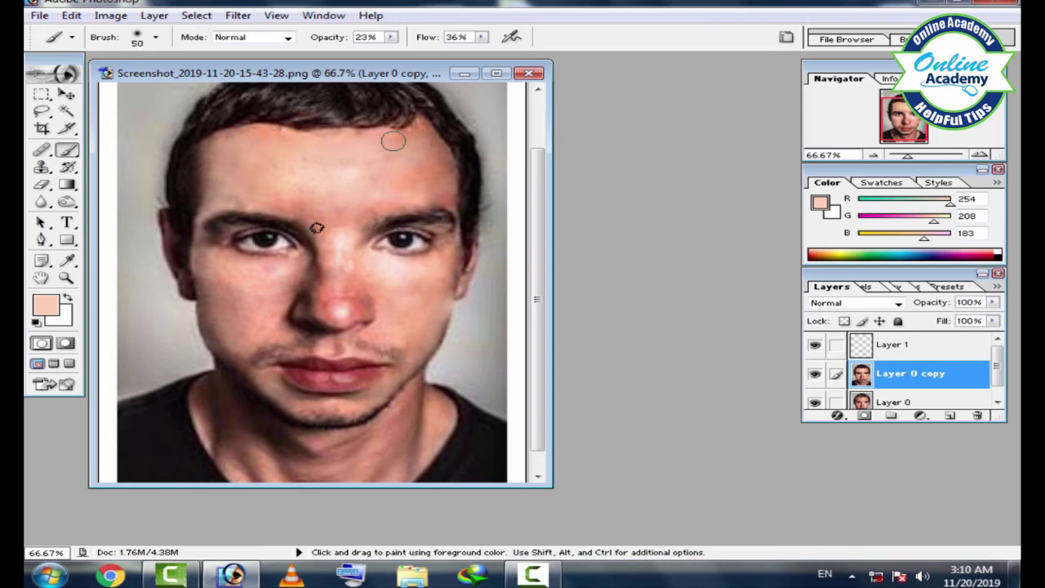
key(ctrl+0)
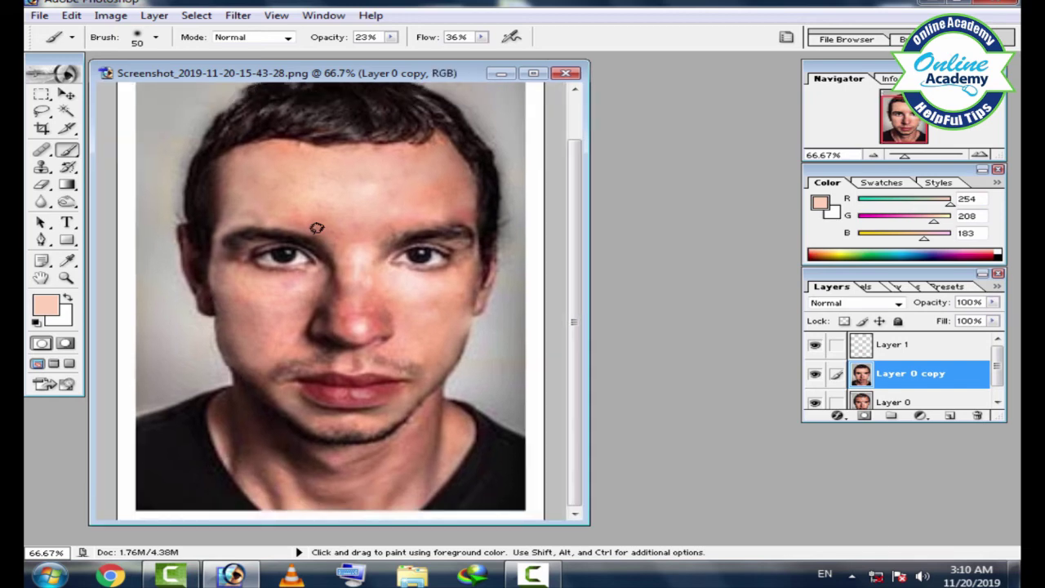
key(ctrl+l)
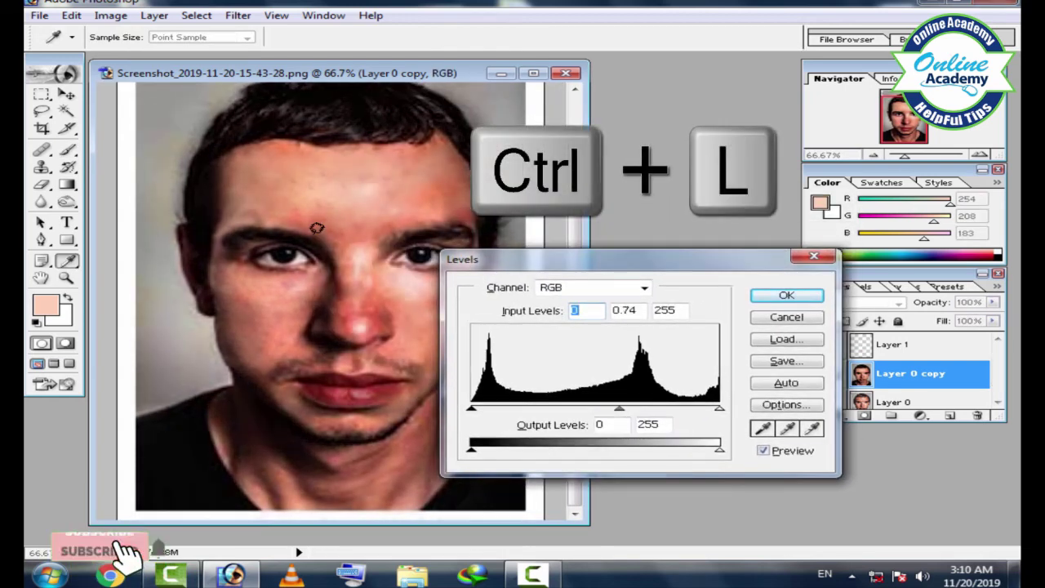
- Apply the RGB midtone change, then reopen Levels and raise the Green channel midtones
key(Return)
key(ctrl+l)
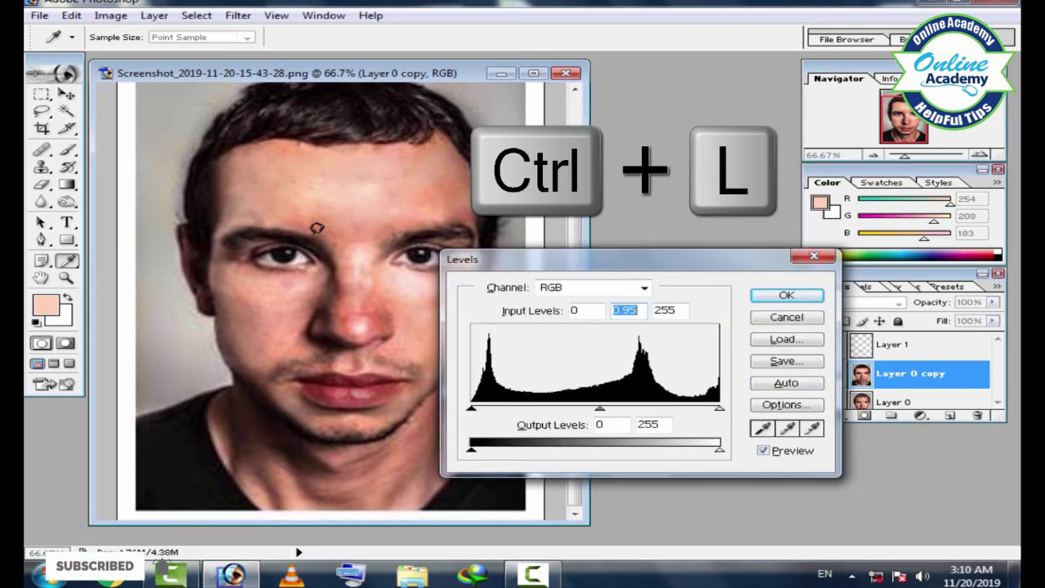
key(alt+Down)
key(Down)
key(Down)
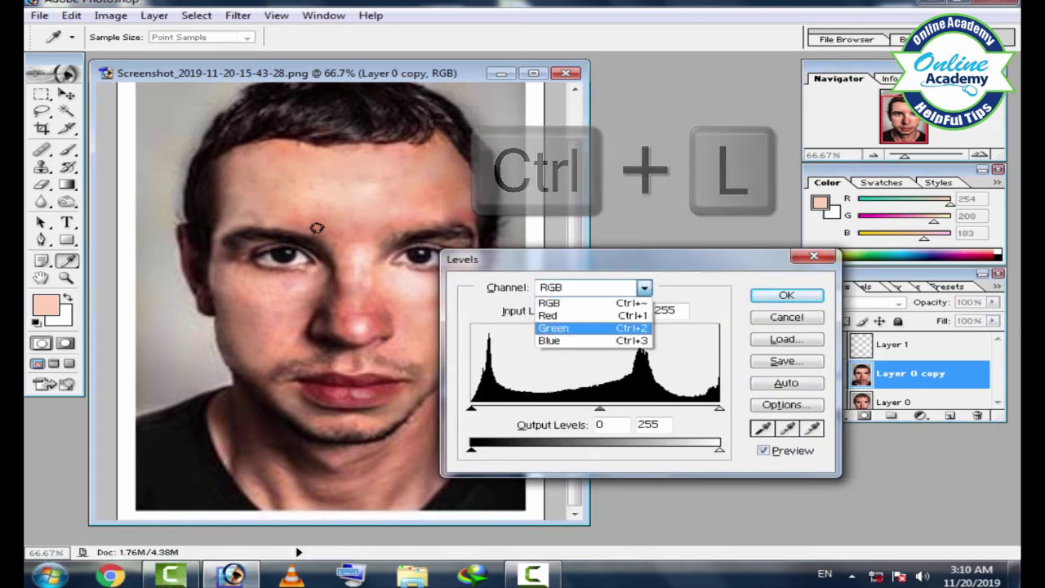
key(Return)
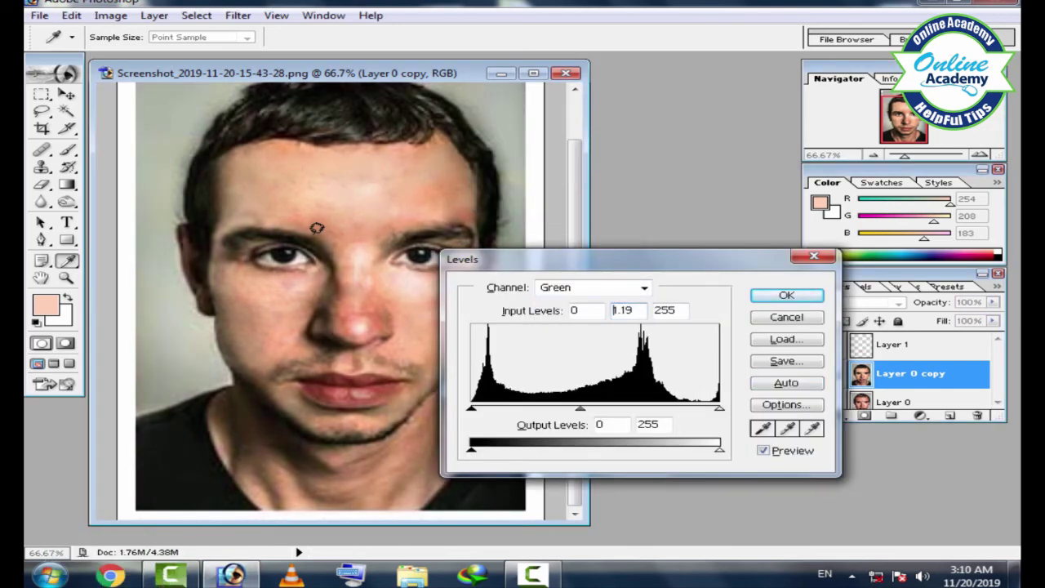
key(Return)
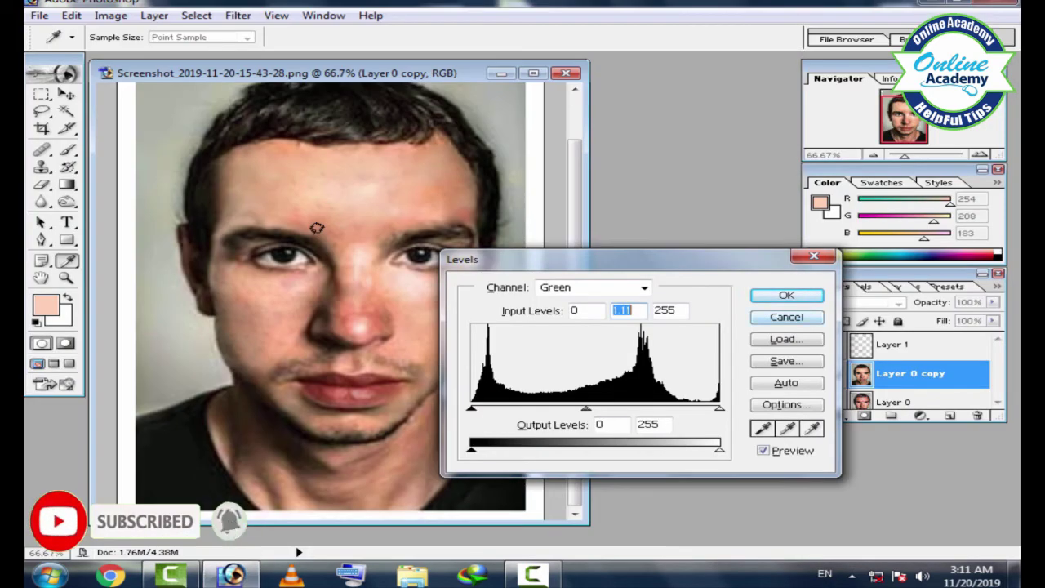
- Return Levels to RGB, lower output white to 251, and apply the adjustment
key(alt+Down)
key(Up)
key(Up)
key(Return)
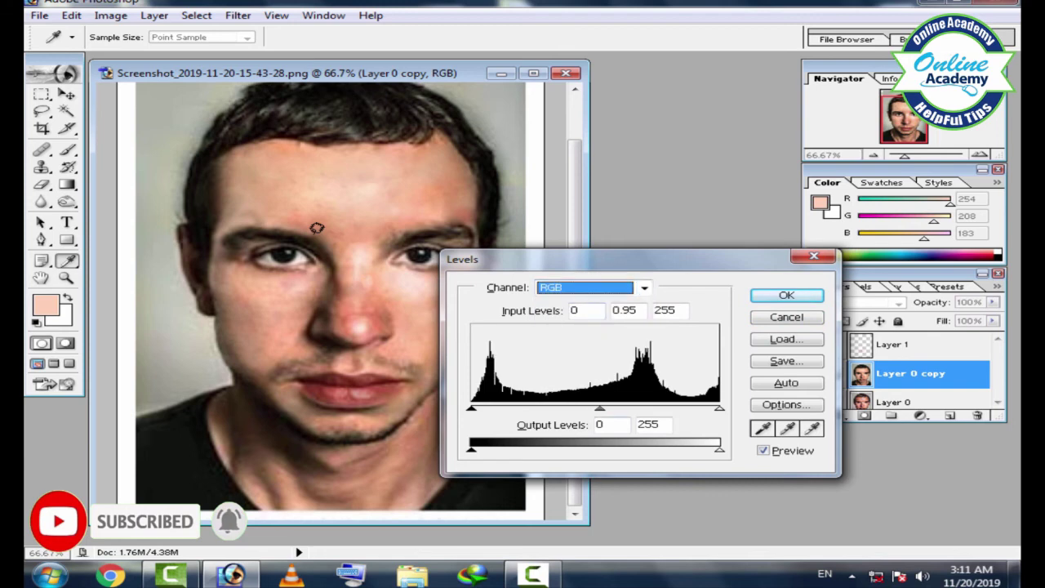
drag(719, 448, 715, 448)
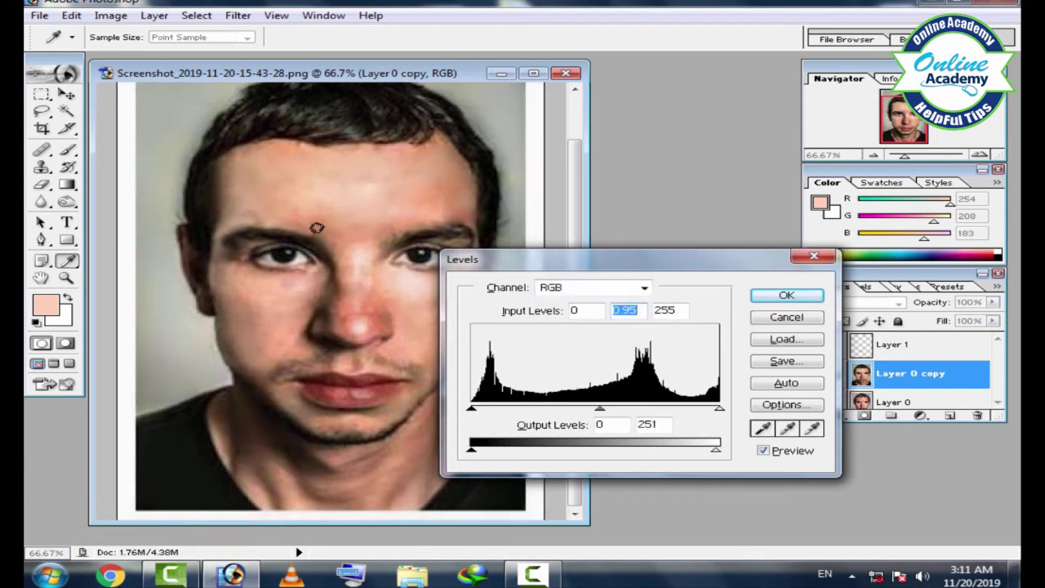
text(255)
key(shift+Tab)
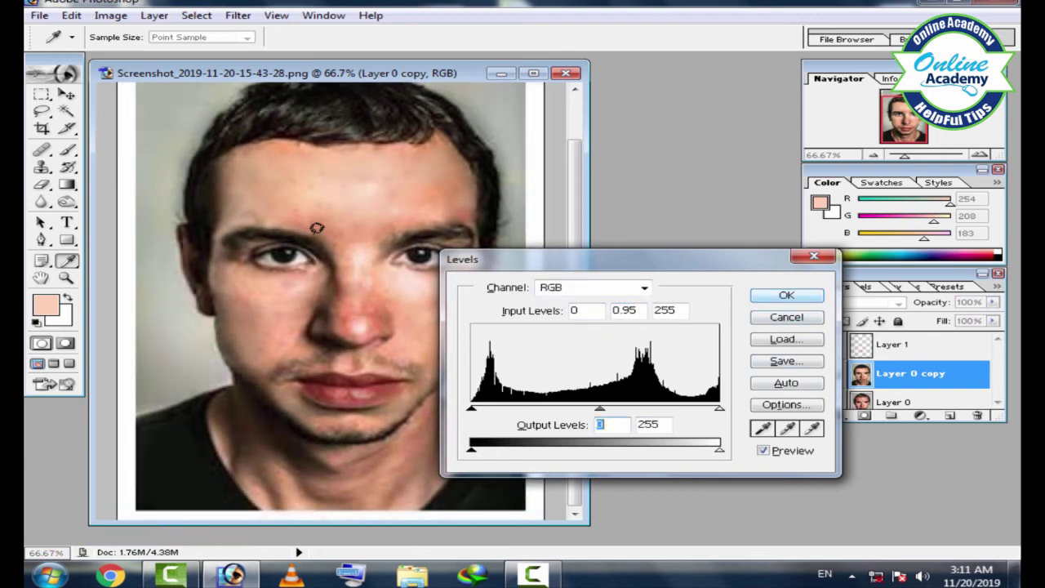
key(Return)
key(ctrl+n)
key(Escape)
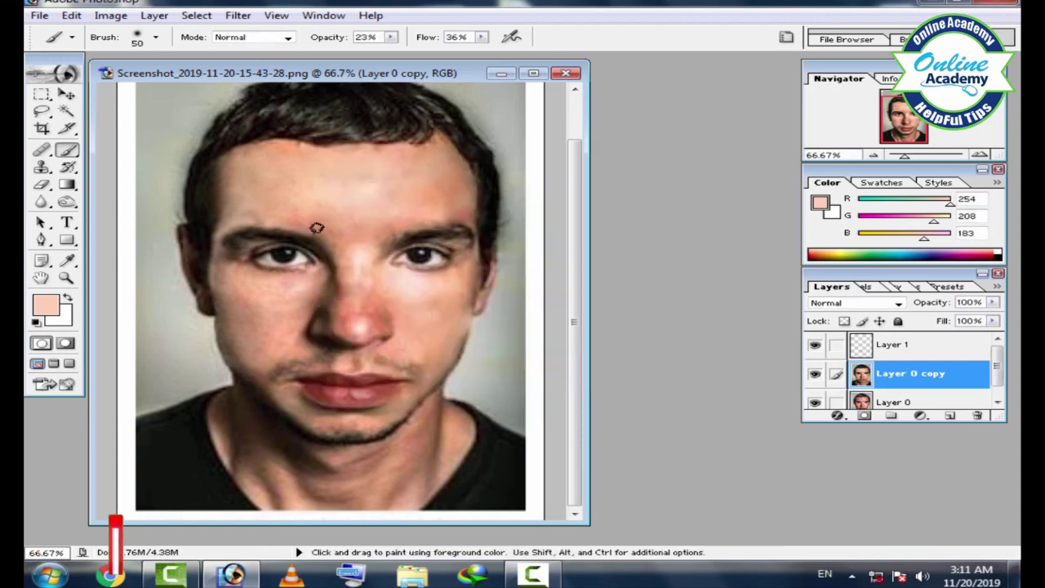
- Apply Hue/Saturation with Hue -7, Saturation -6 and Lightness +6 to the portrait
key(ctrl+u)
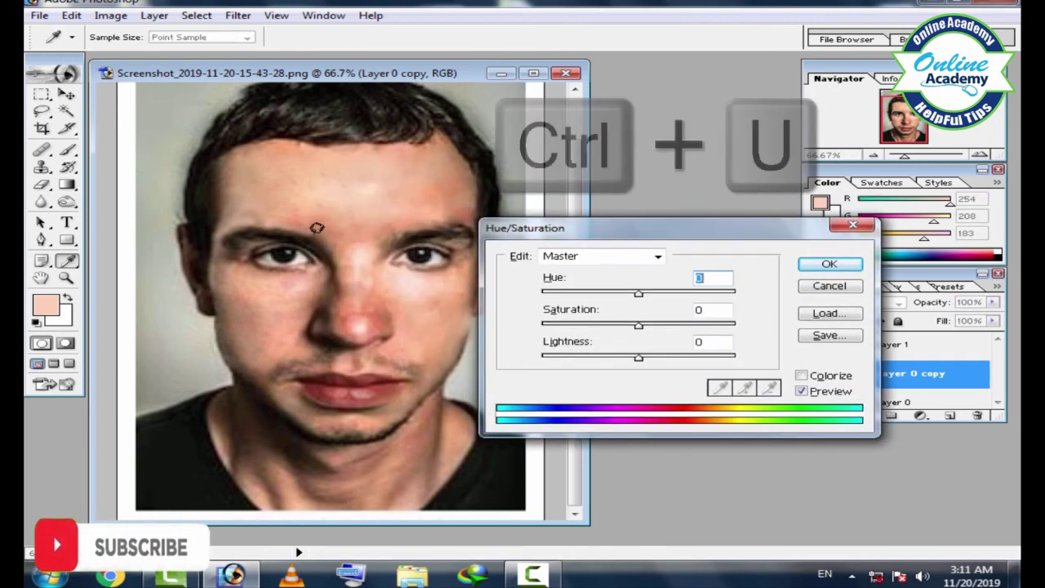
key(Down)
key(Down)
key(Down)
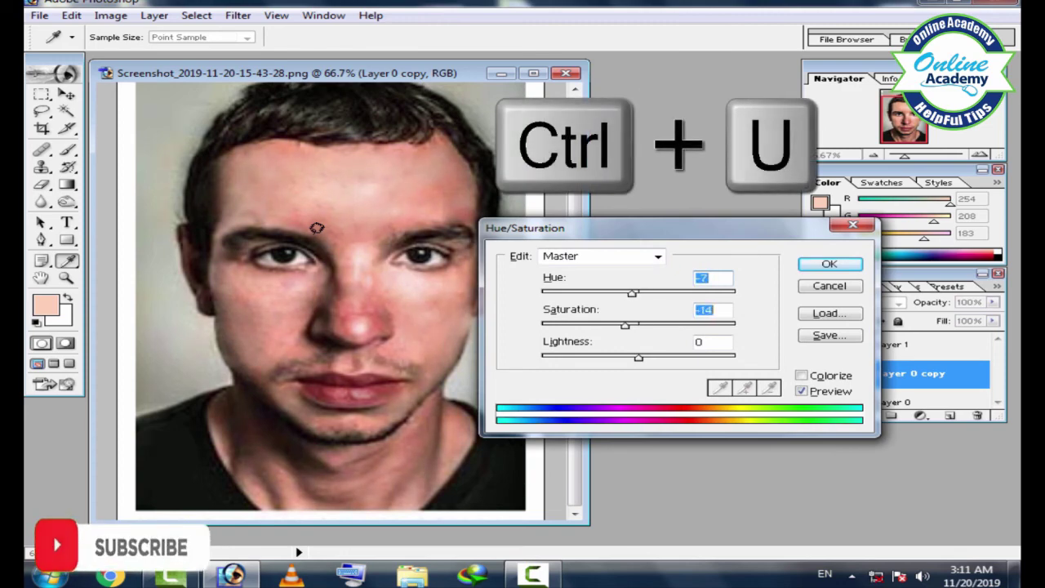
key(Up)
key(Up)
key(Up)
key(Tab)
key(Up)
key(Up)
key(Up)
key(Up)
key(Up)
key(Up)
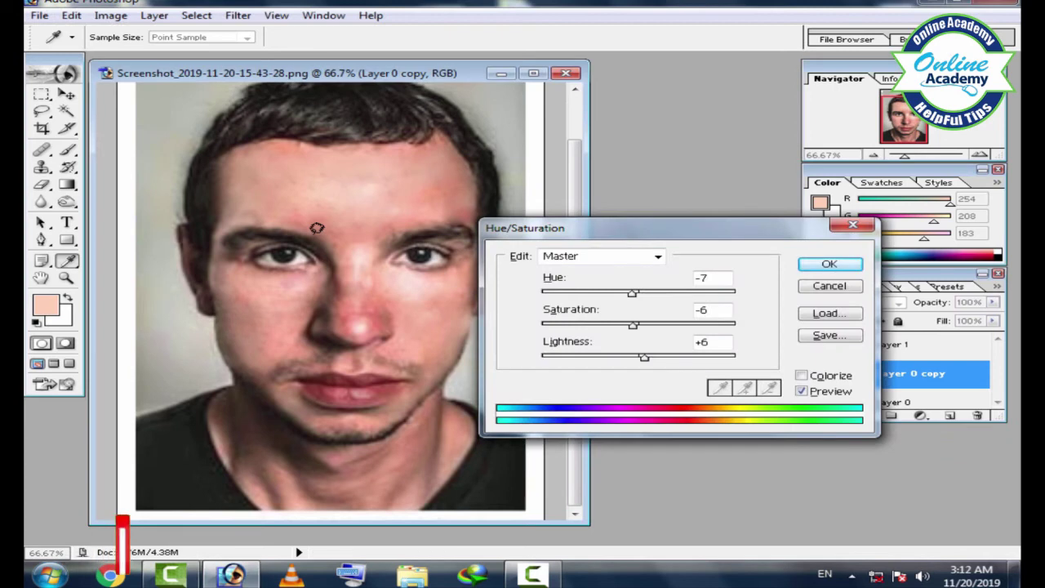
key(Return)
key(b)
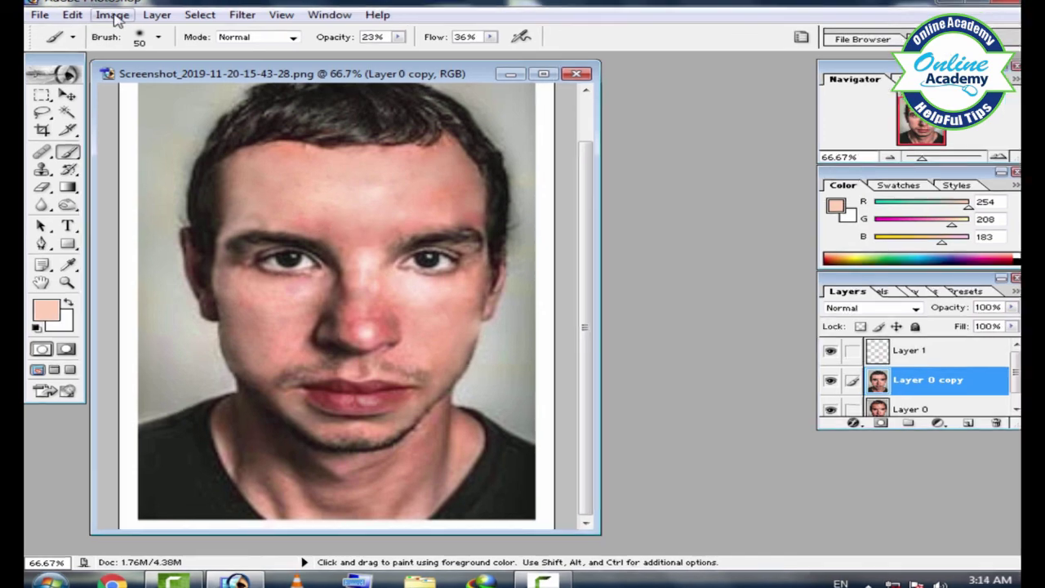
- Lift the Curves midpoint from input 117 to output 130
click(110, 15)
mouse_move(232, 63)
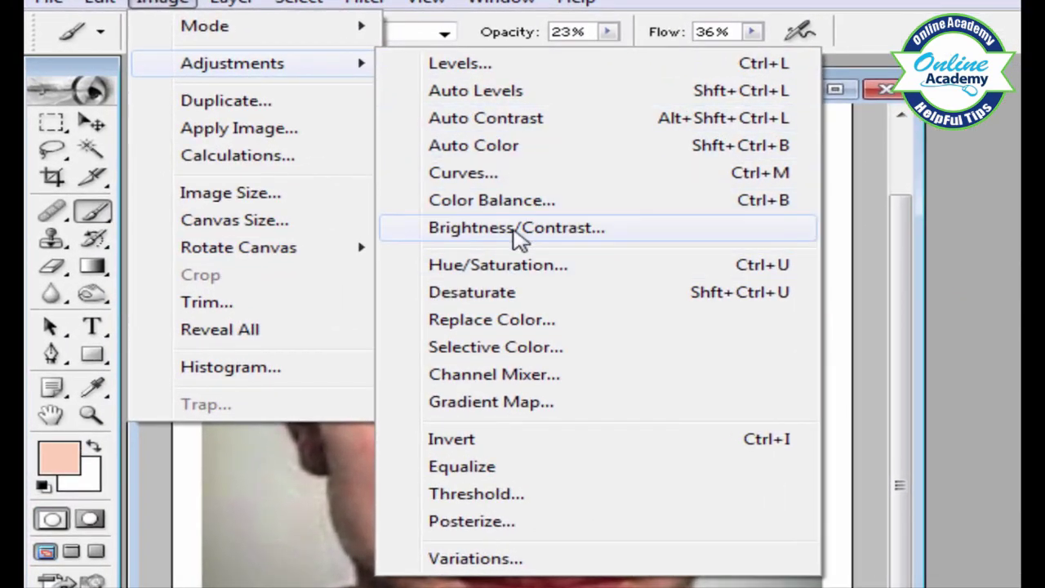
key(ctrl+m)
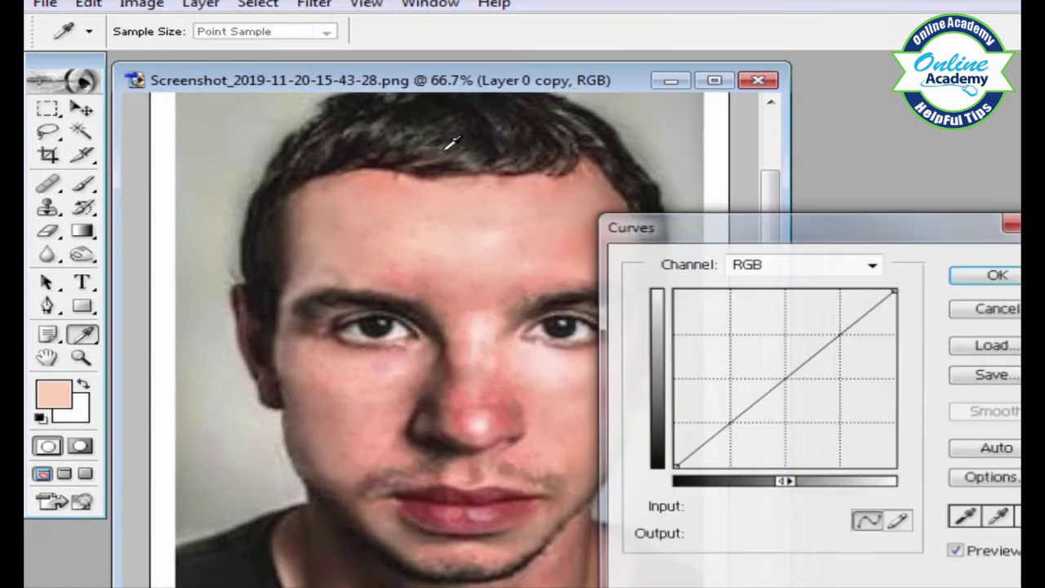
drag(591, 256, 587, 257)
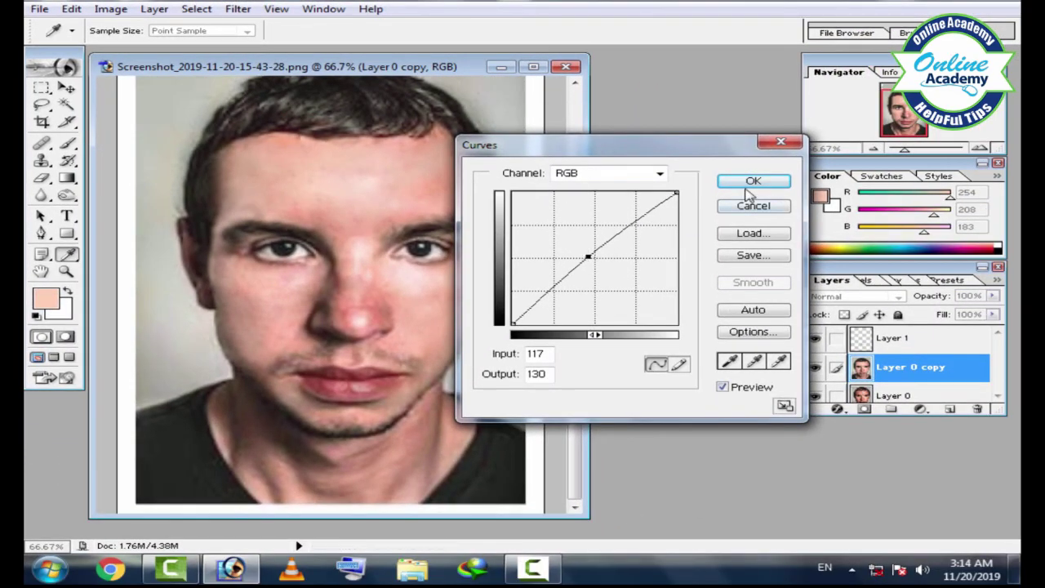
click(753, 181)
- Apply Brightness/Contrast with Brightness +14 and Contrast +3
click(110, 9)
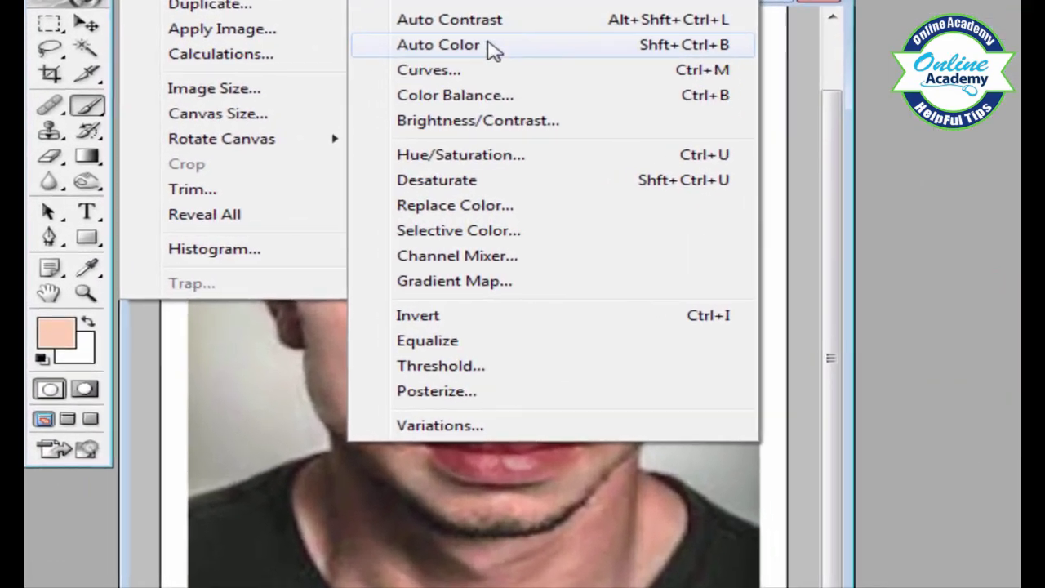
click(406, 136)
drag(484, 280, 506, 291)
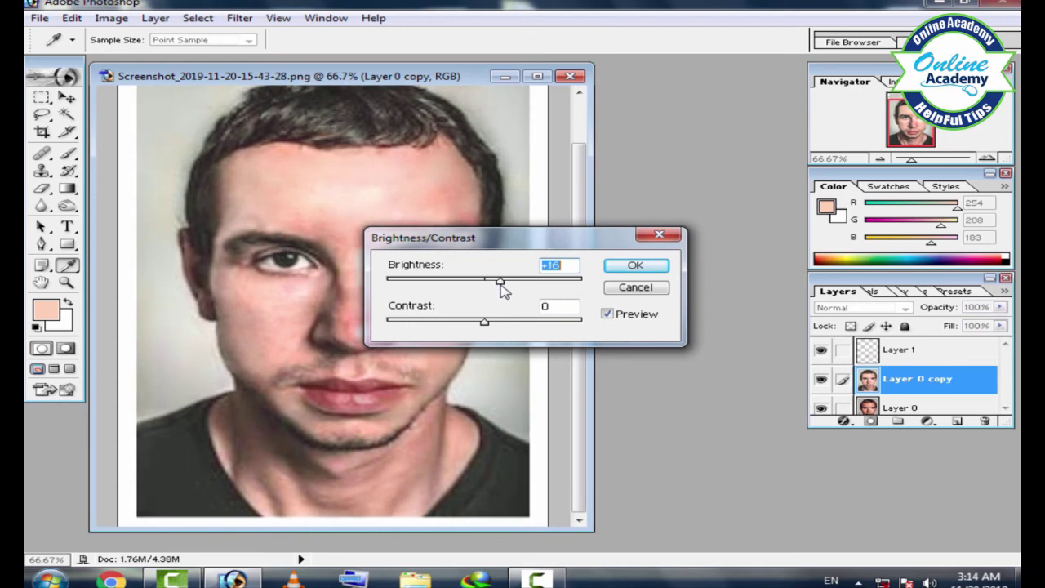
drag(484, 325, 501, 327)
key(Return)
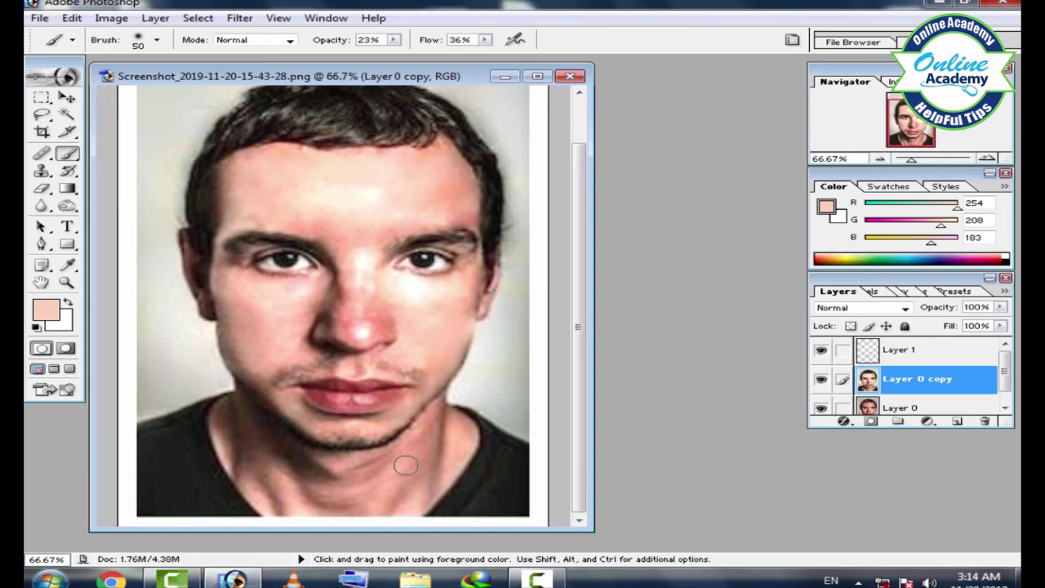
- Toggle Layer 0 copy's visibility several times, leaving it hidden to show the original face
click(821, 380)
click(821, 379)
click(821, 380)
click(821, 379)
click(821, 379)
click(821, 379)
click(821, 379)
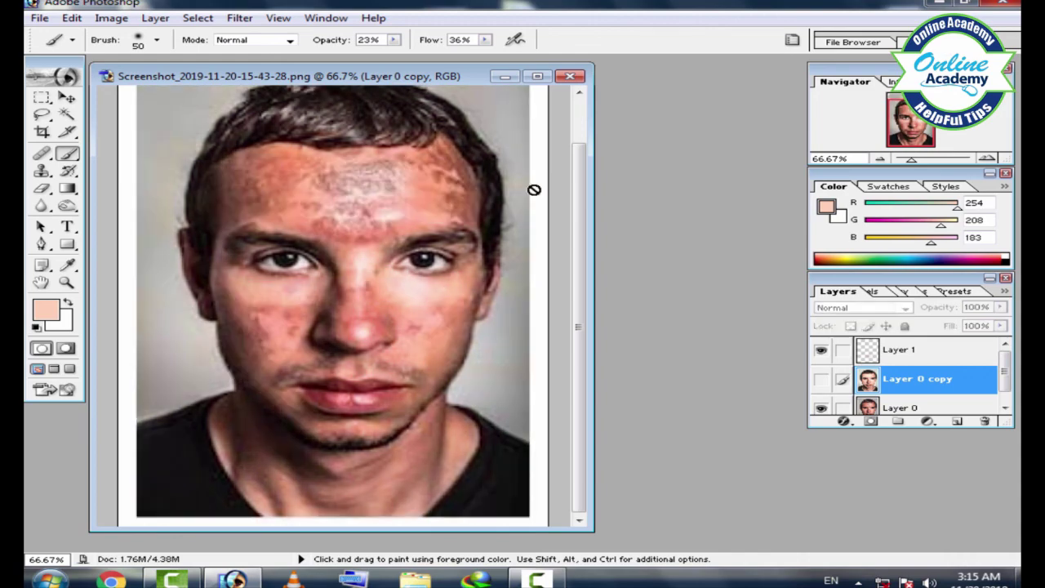